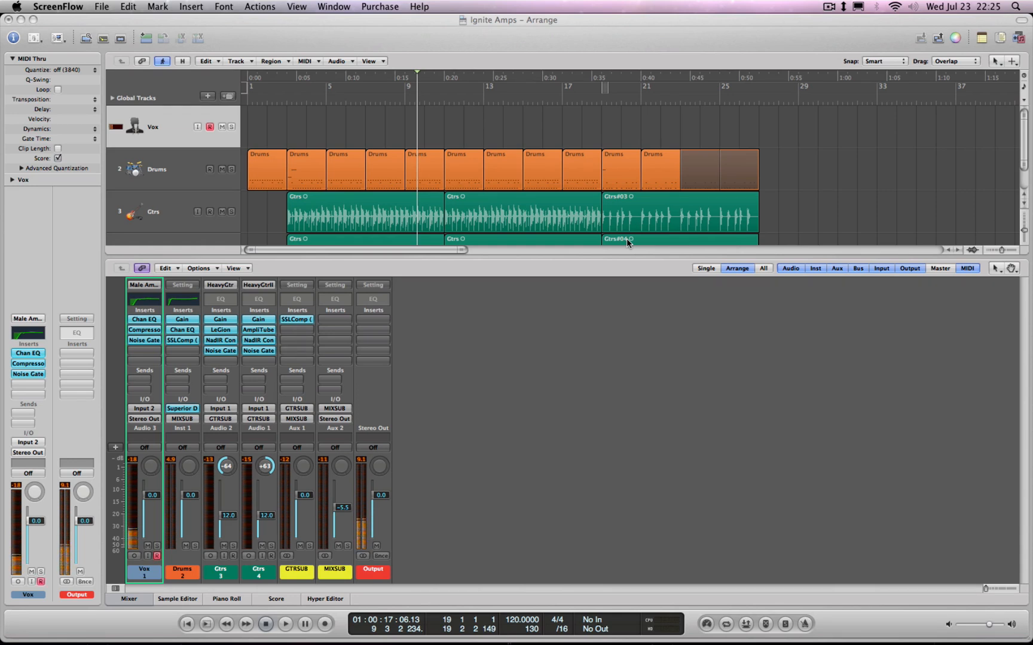
Hide the mixer below the arrangement and select the lower of the two Ctrs guitar tracks
click(802, 145)
key(x)
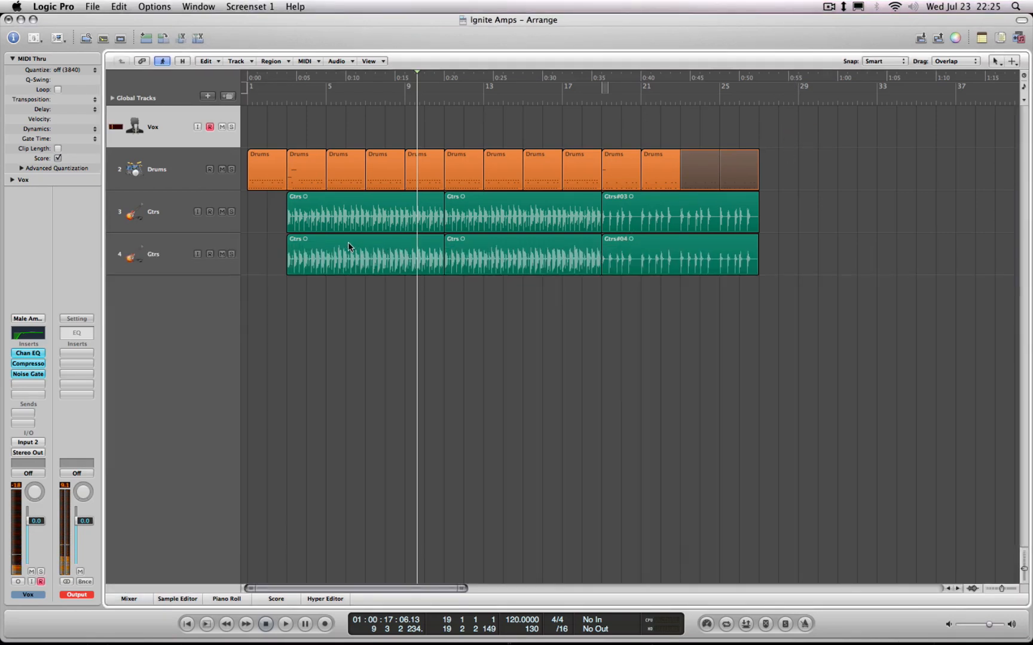
click(174, 220)
click(167, 263)
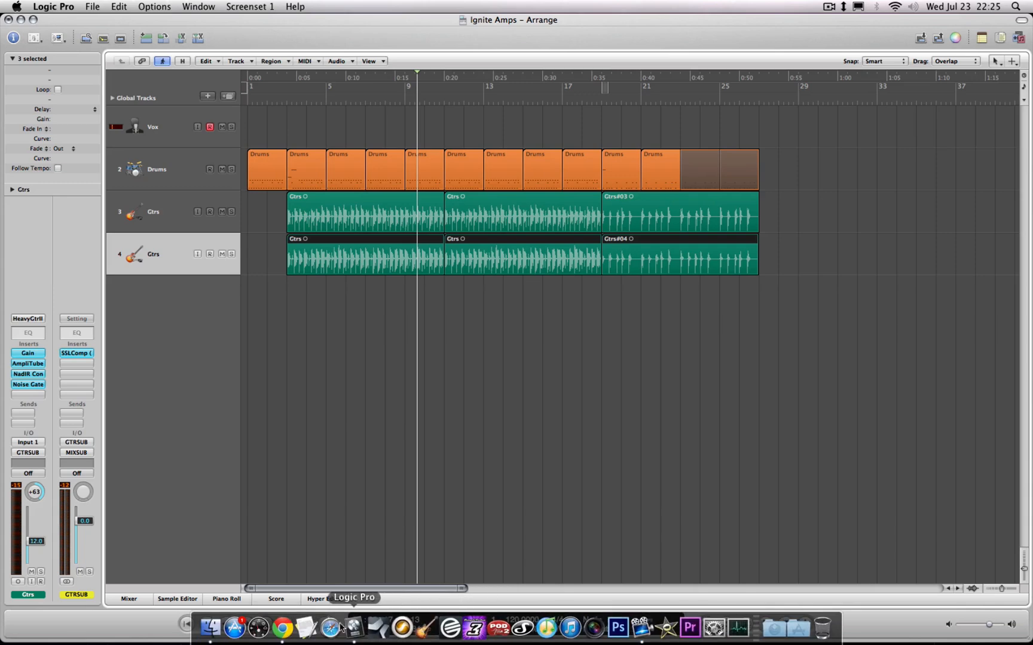
Switch to Chrome and examine the LePou Plugins page, including its amp sims pack and LeCab download links
click(287, 634)
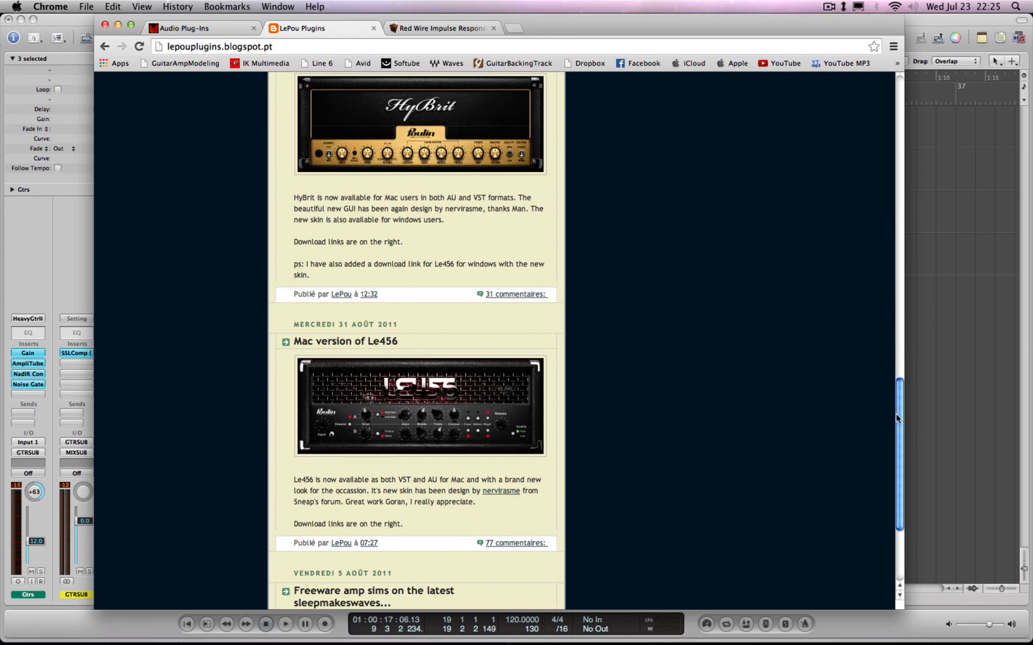
drag(897, 419, 903, 385)
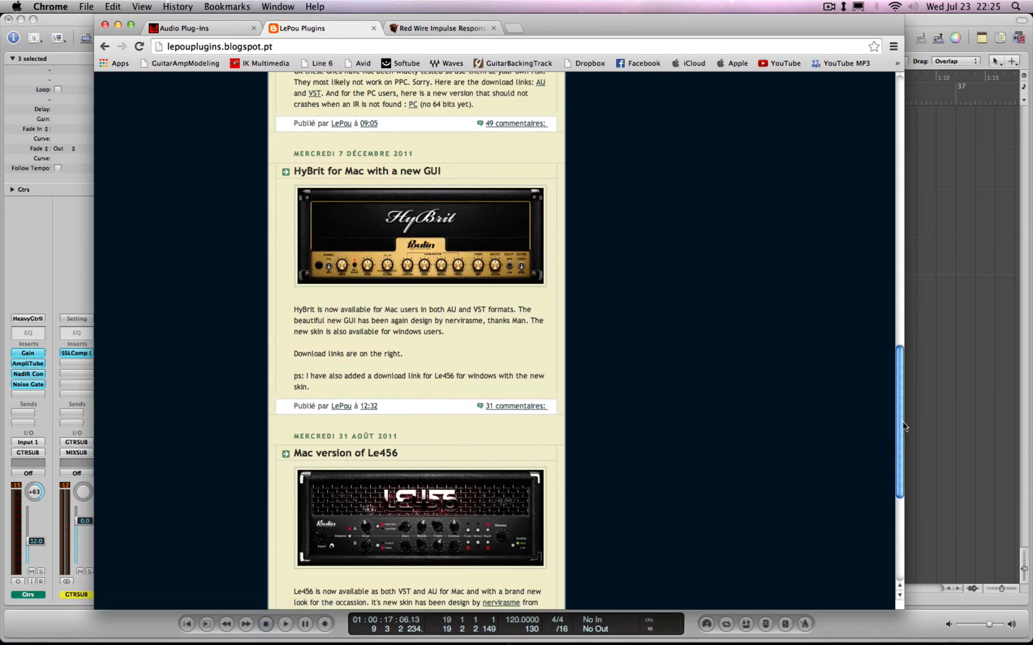
drag(904, 426, 903, 477)
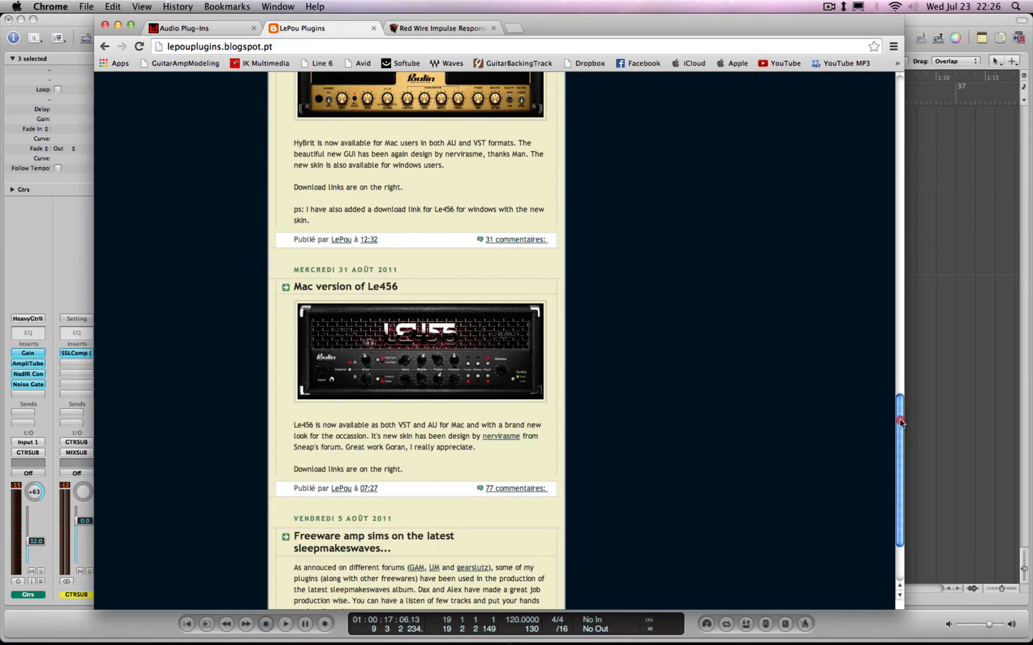
drag(901, 422, 903, 186)
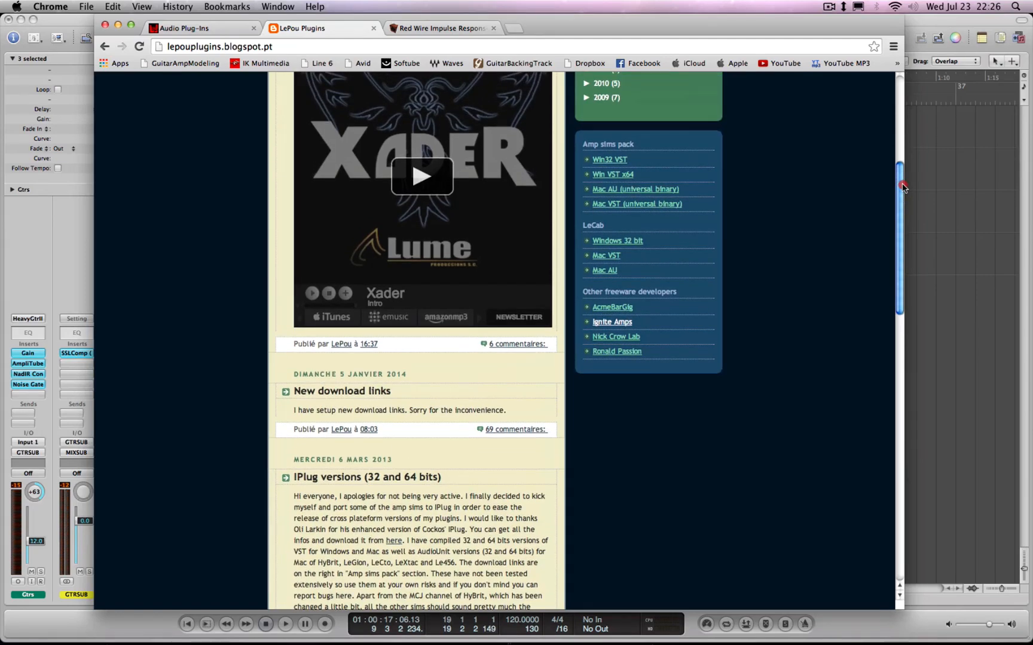
mouse_move(903, 186)
mouse_down()
mouse_move(904, 342)
mouse_move(921, 181)
mouse_up()
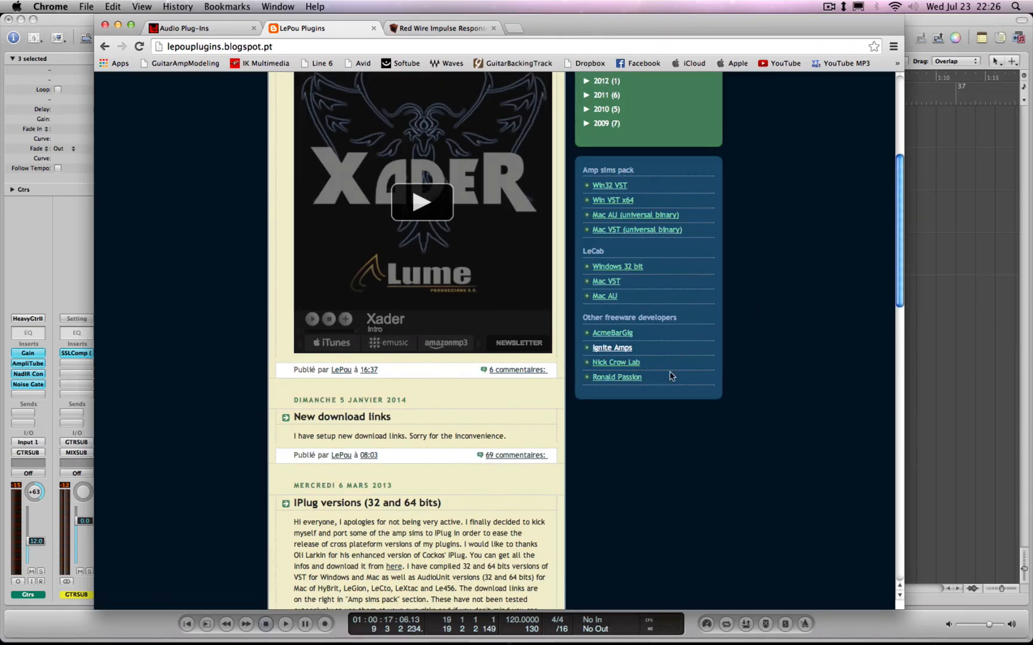
Switch to Logic Pro, solo the upper Ctrs track, and open its LeGion and NadIR Convolver plug-in windows over the arrangement
click(50, 221)
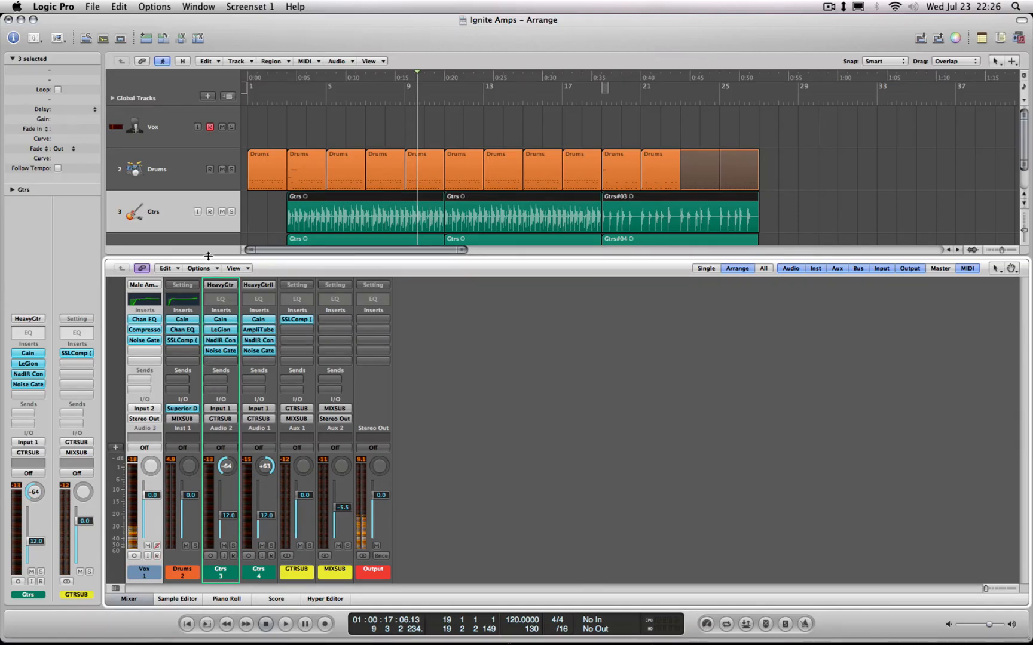
key(x)
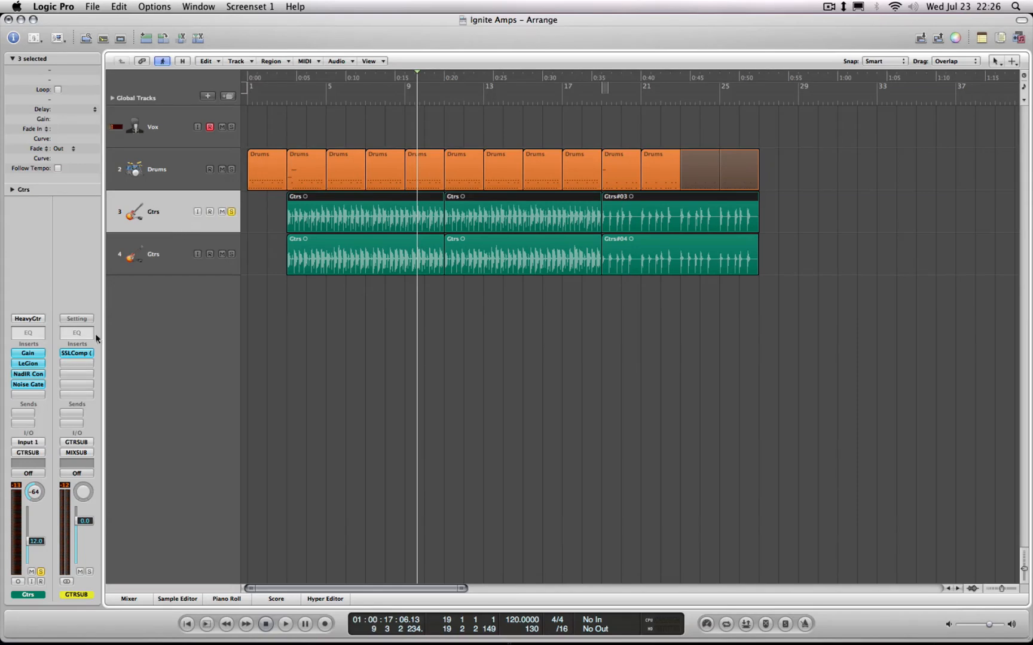
click(38, 363)
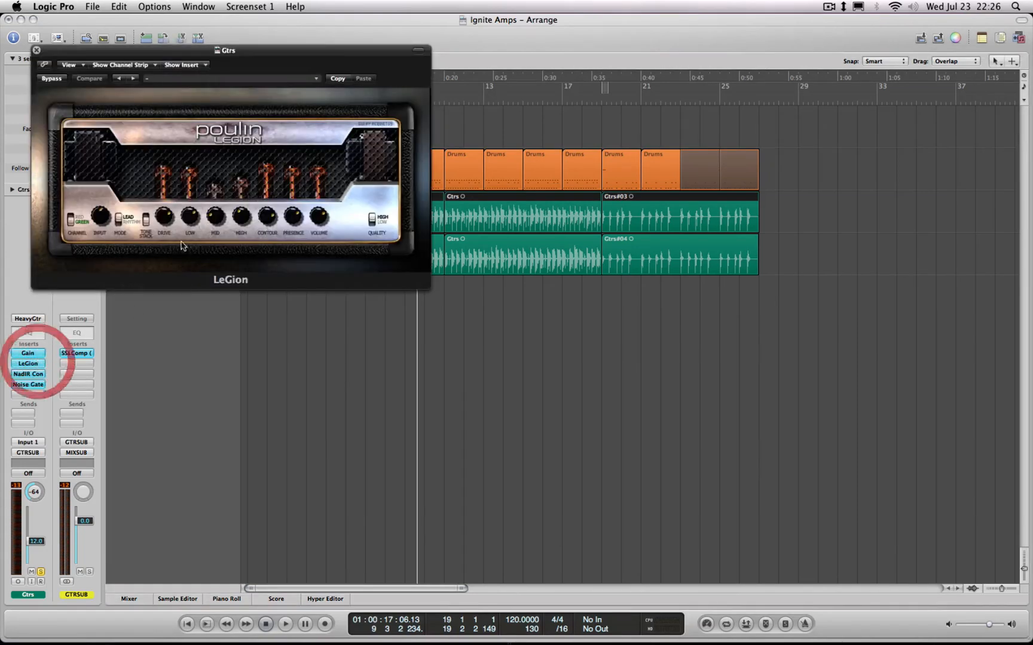
drag(211, 56, 461, 146)
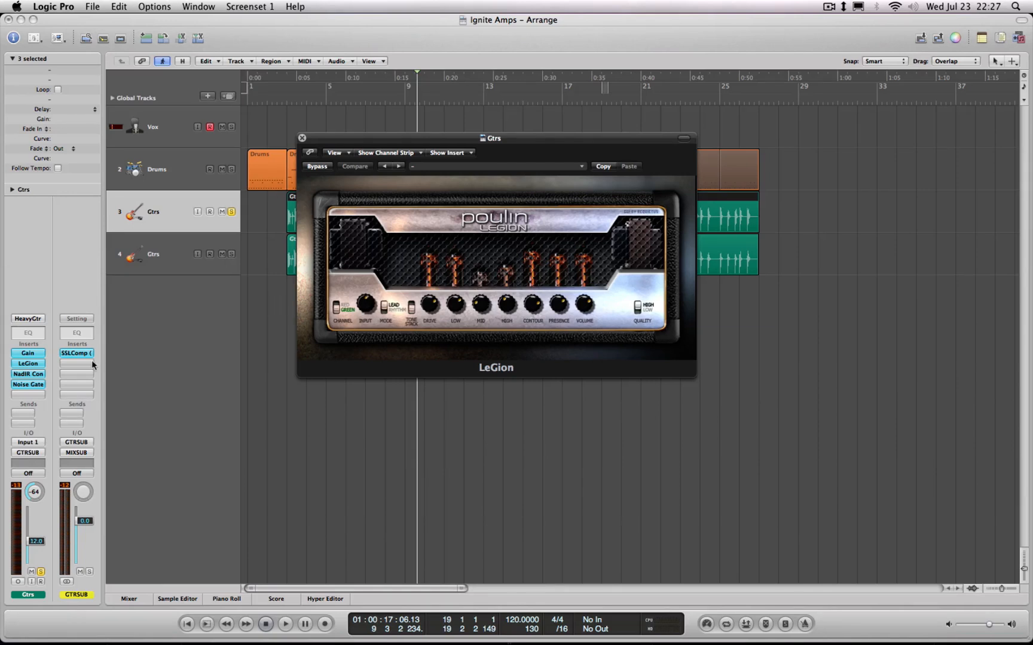
click(34, 374)
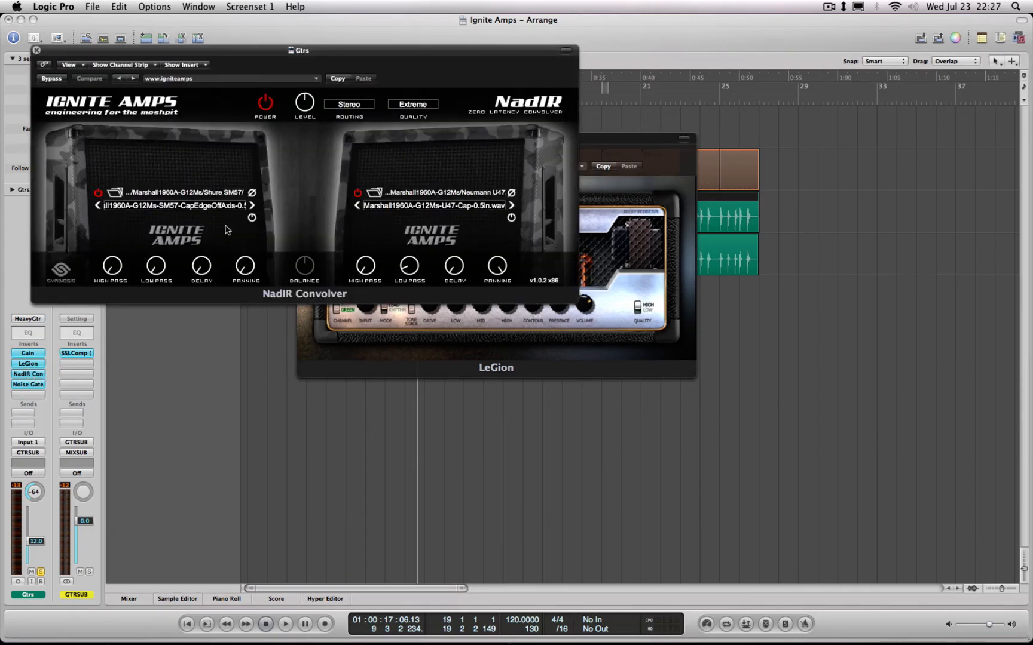
drag(334, 50, 544, 183)
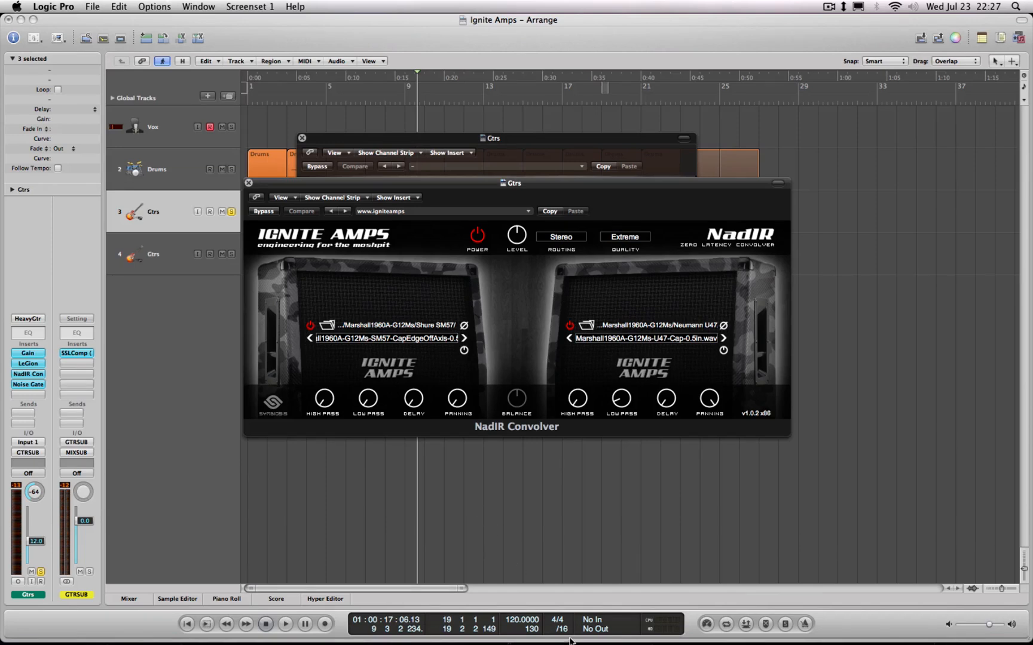
Switch to Chrome and examine the plug-in download list on the Ignite Amps Audio Plug-Ins page
mouse_move(546, 630)
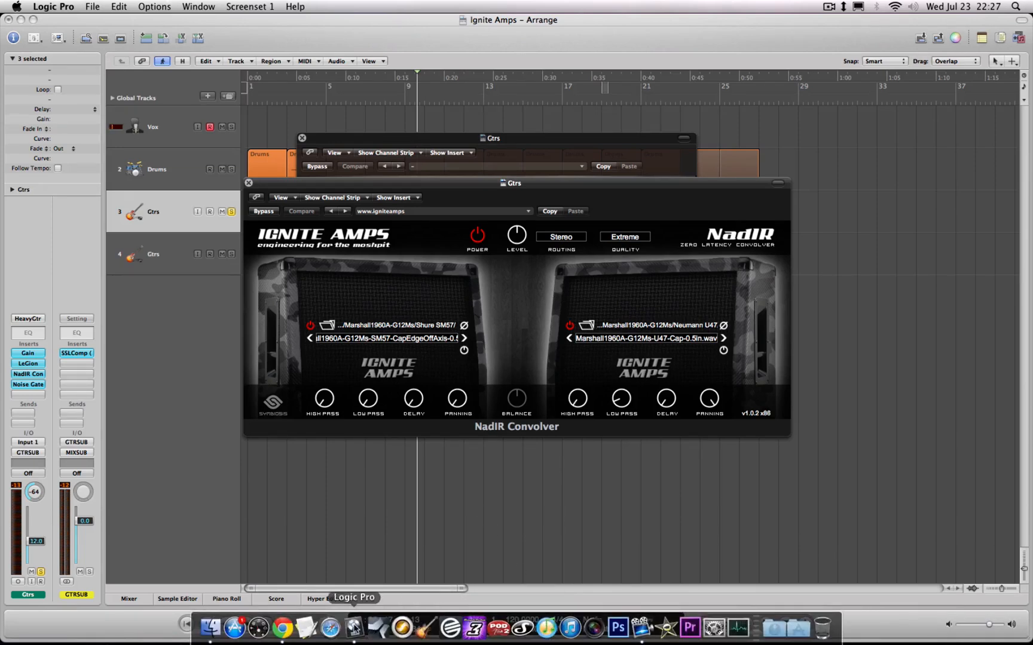
click(284, 629)
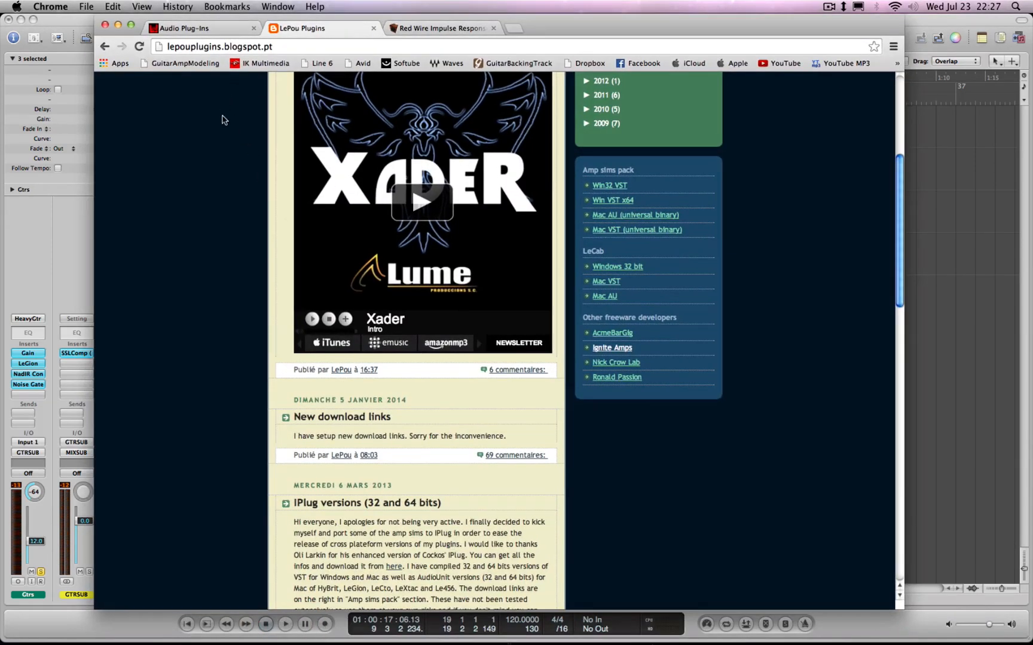
click(204, 28)
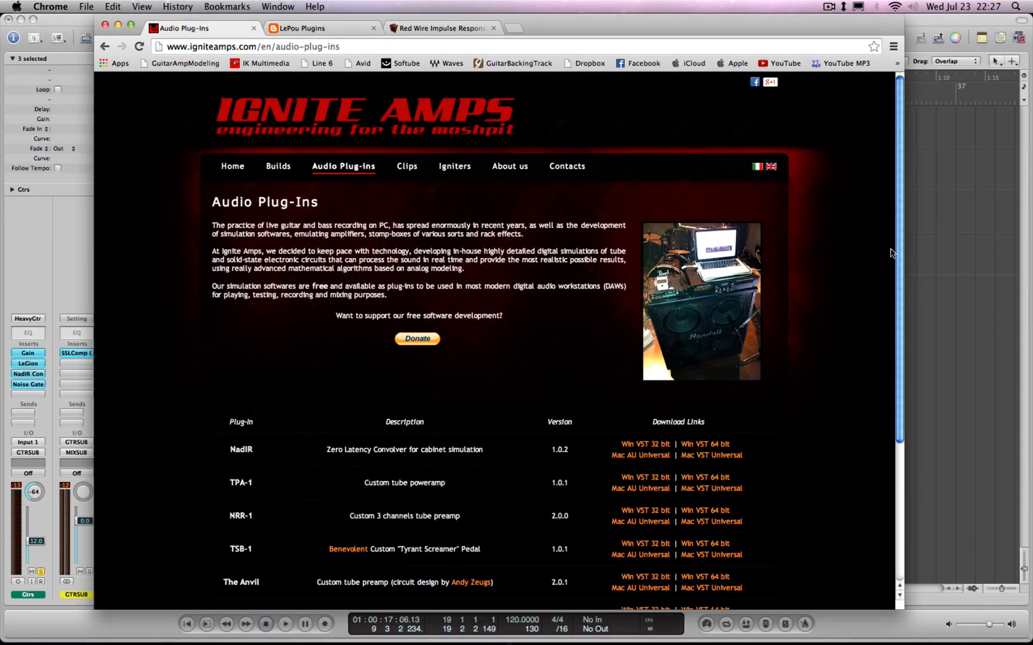
drag(900, 254, 894, 287)
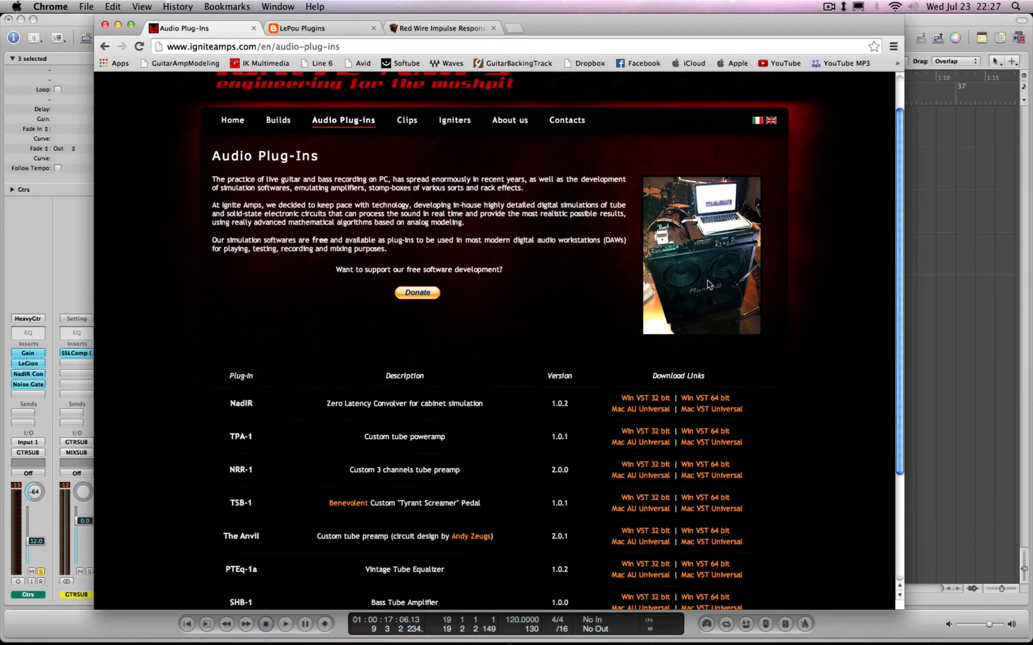
Review the free Redwirez Marshall 1960A impulse response page, from its microphone list down to the e-mail request form
click(447, 32)
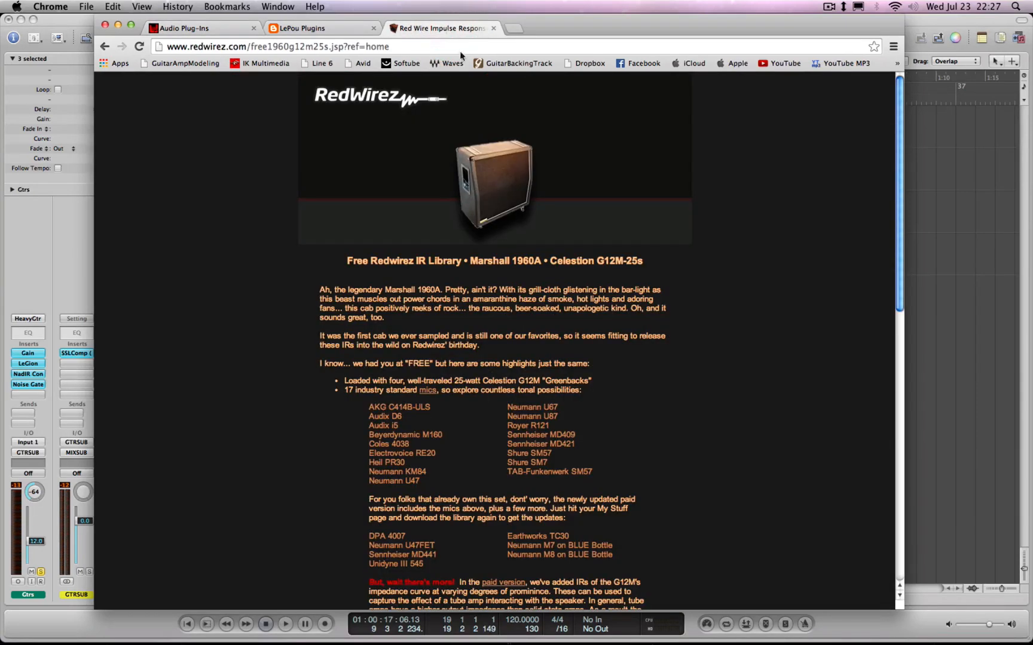
drag(901, 270, 902, 299)
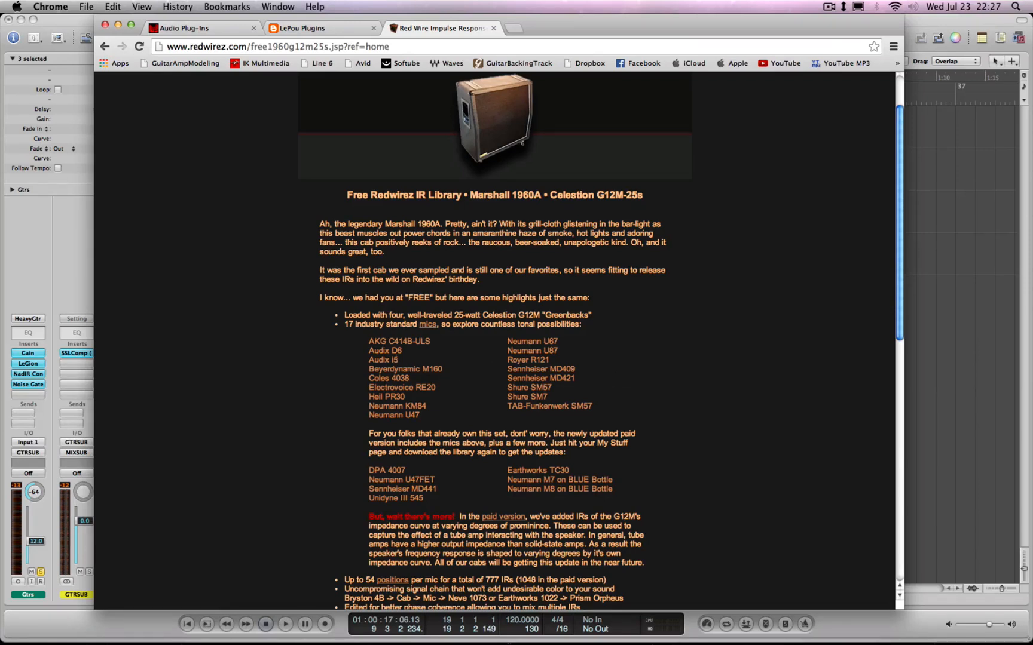
drag(568, 412, 351, 352)
click(353, 352)
scroll(900, 325, down, 5)
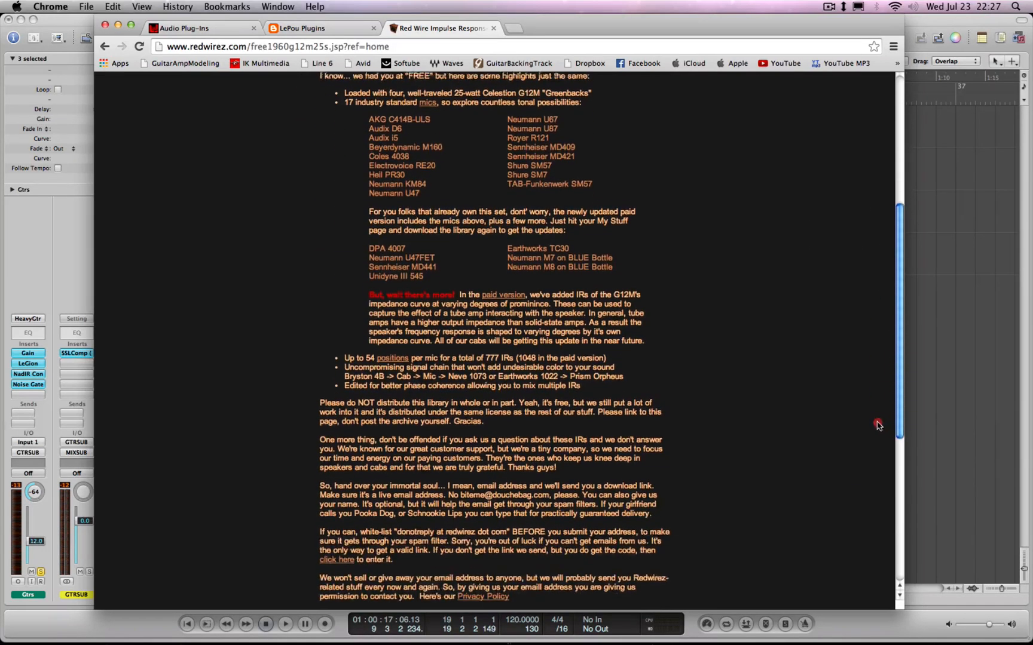
mouse_move(899, 389)
mouse_down()
mouse_move(892, 464)
mouse_move(891, 397)
mouse_up()
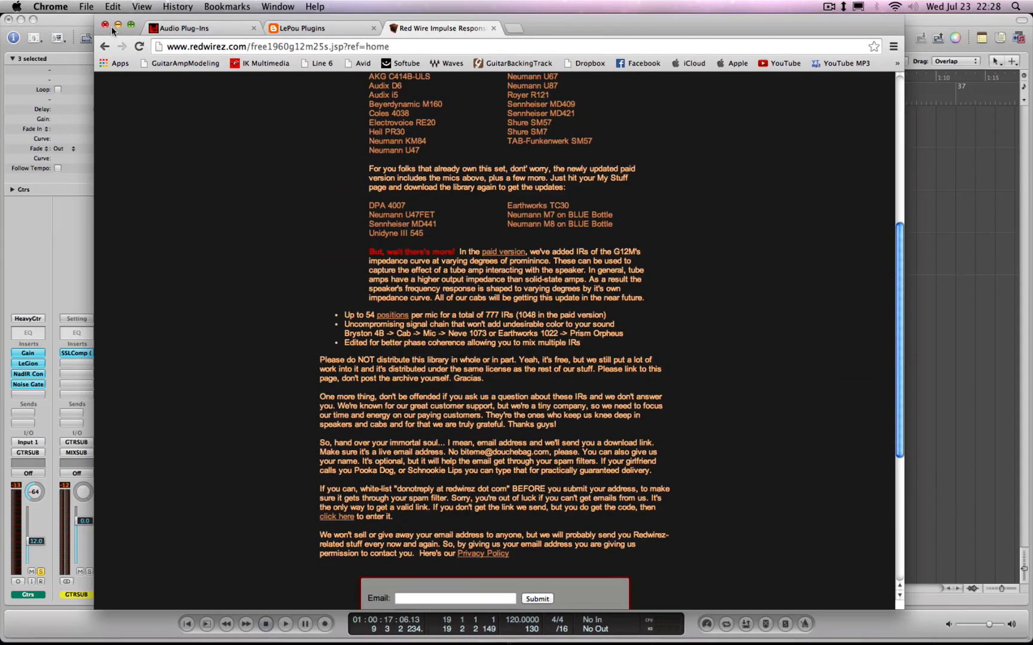
In a new Finder window, open Documents > Red Wire Impulses > BIGBox > 44.1 KHz-16bit > Marshall1960A-G12Ms
mouse_move(237, 639)
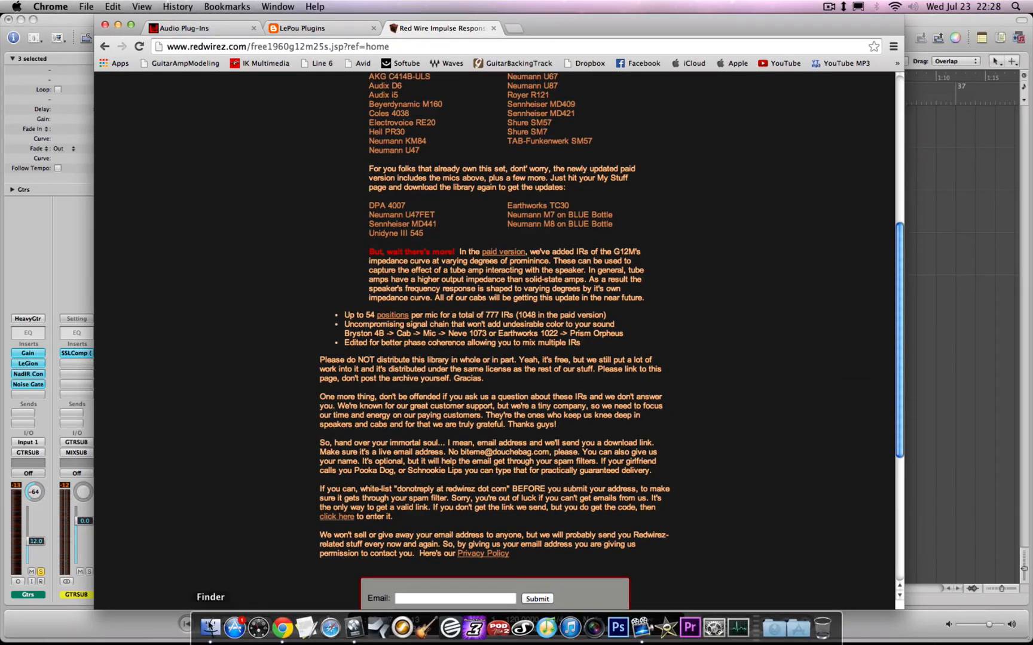
click(211, 627)
key(super+n)
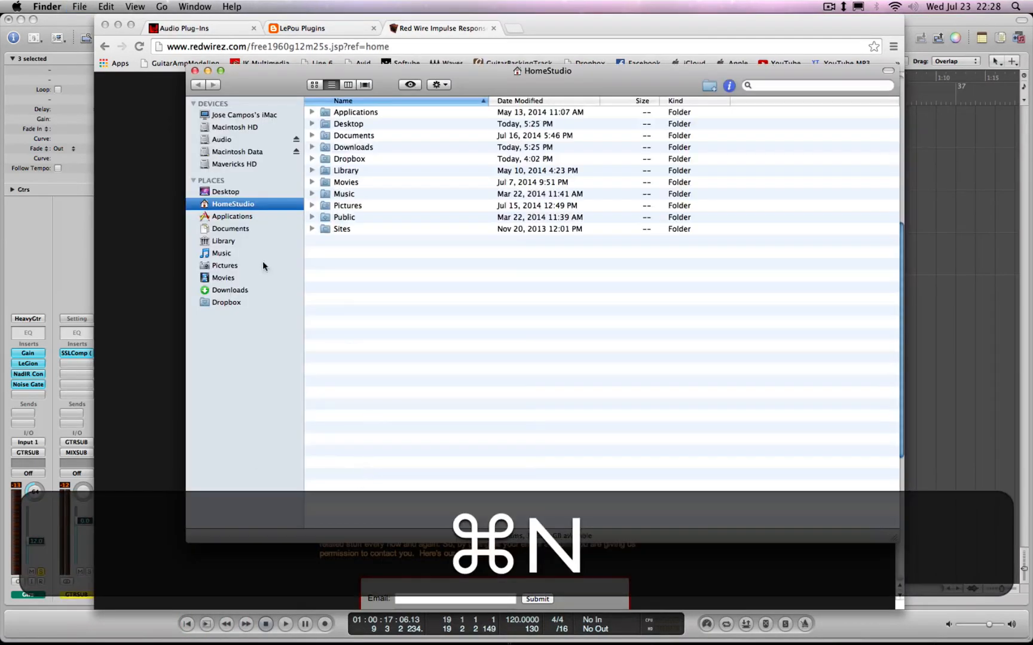
click(234, 228)
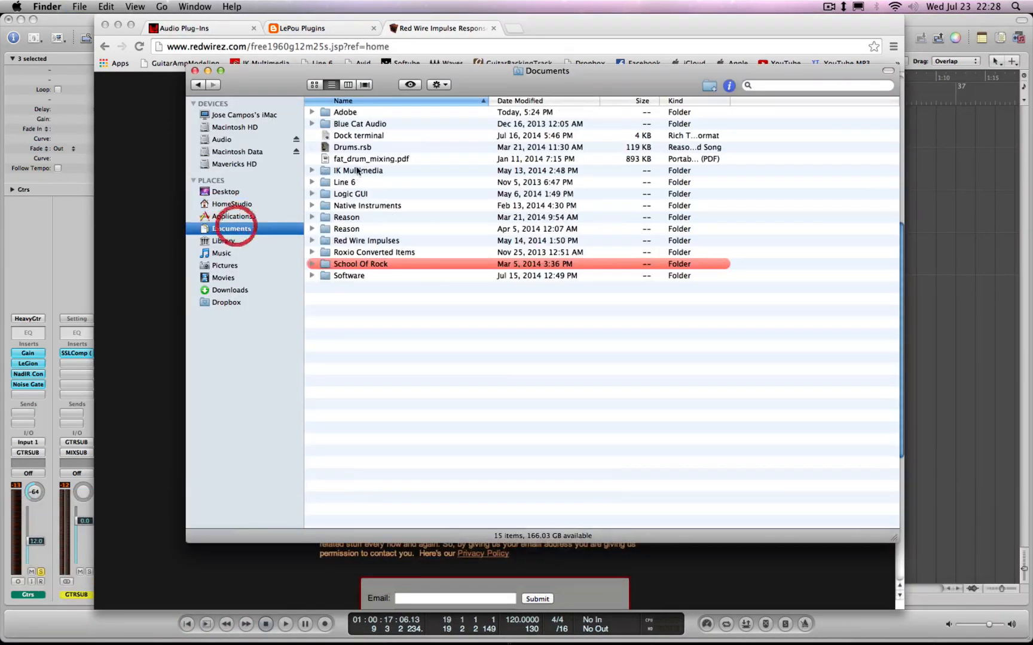
double_click(352, 242)
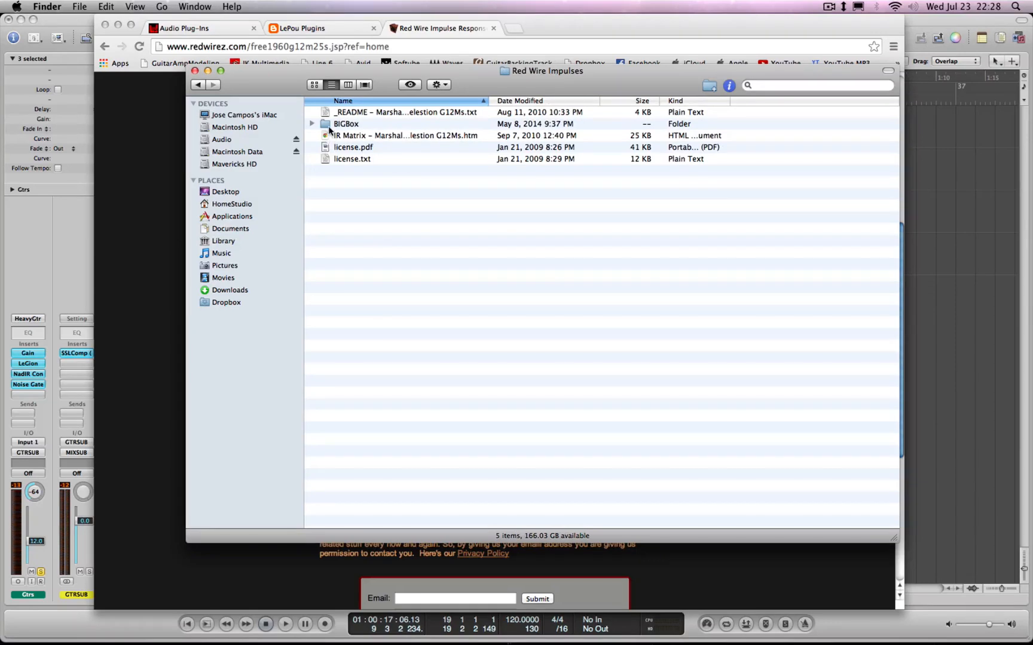
double_click(328, 123)
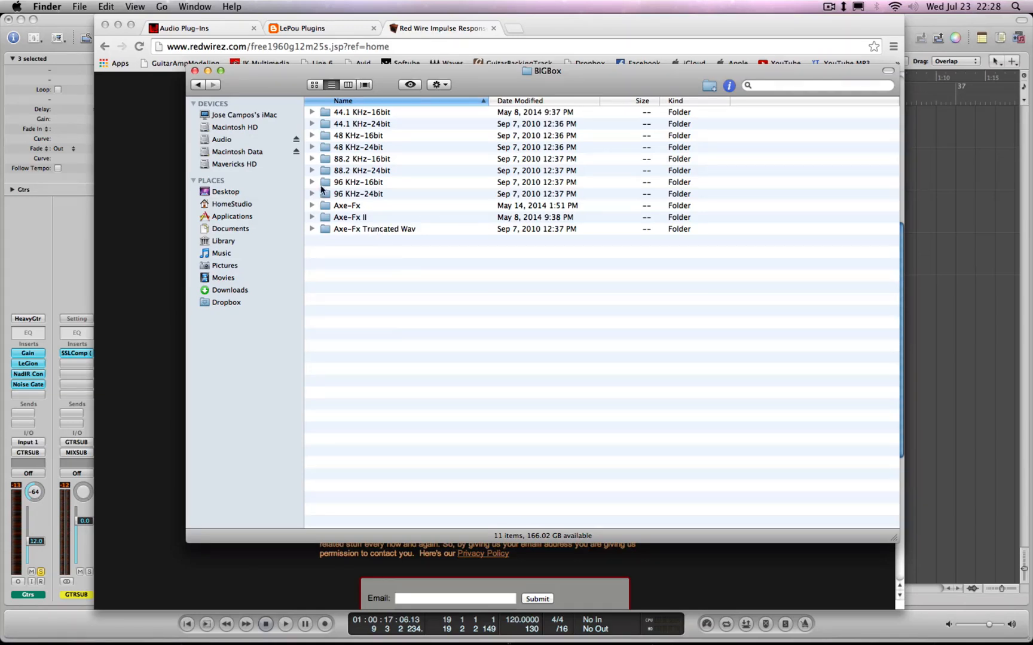
double_click(327, 114)
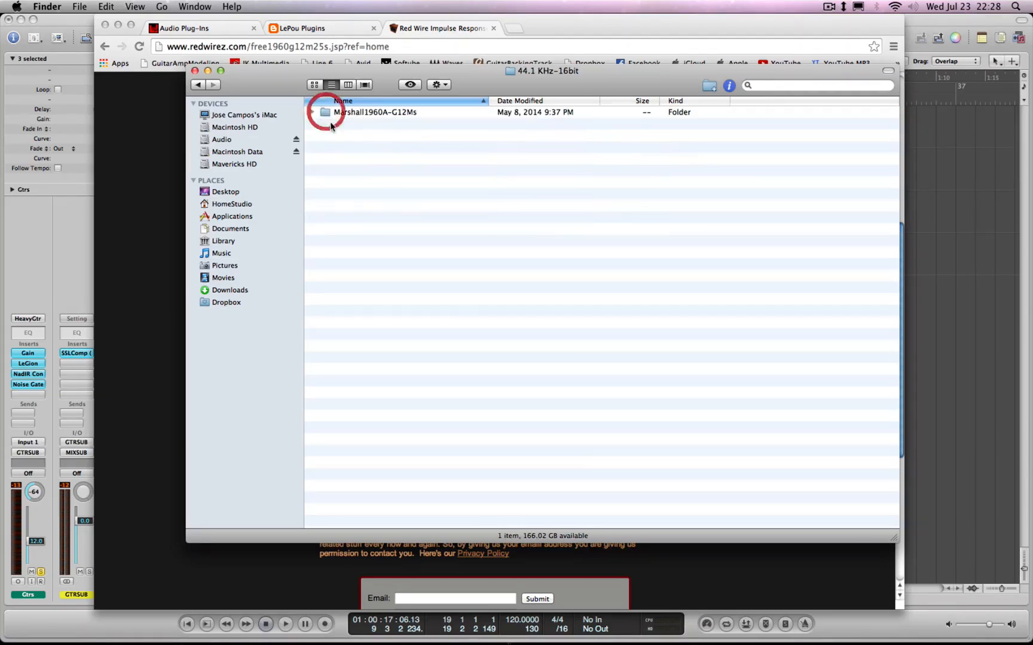
double_click(328, 113)
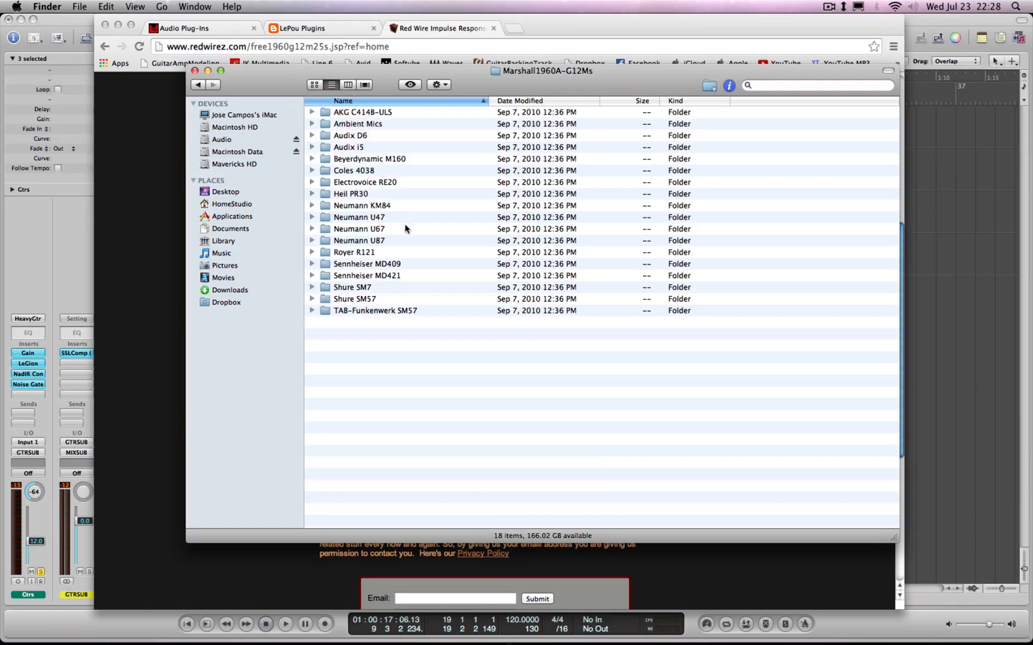
Expand the AKG C414B-ULS folder to view its impulse WAV files, then collapse it and close the Finder window
click(311, 112)
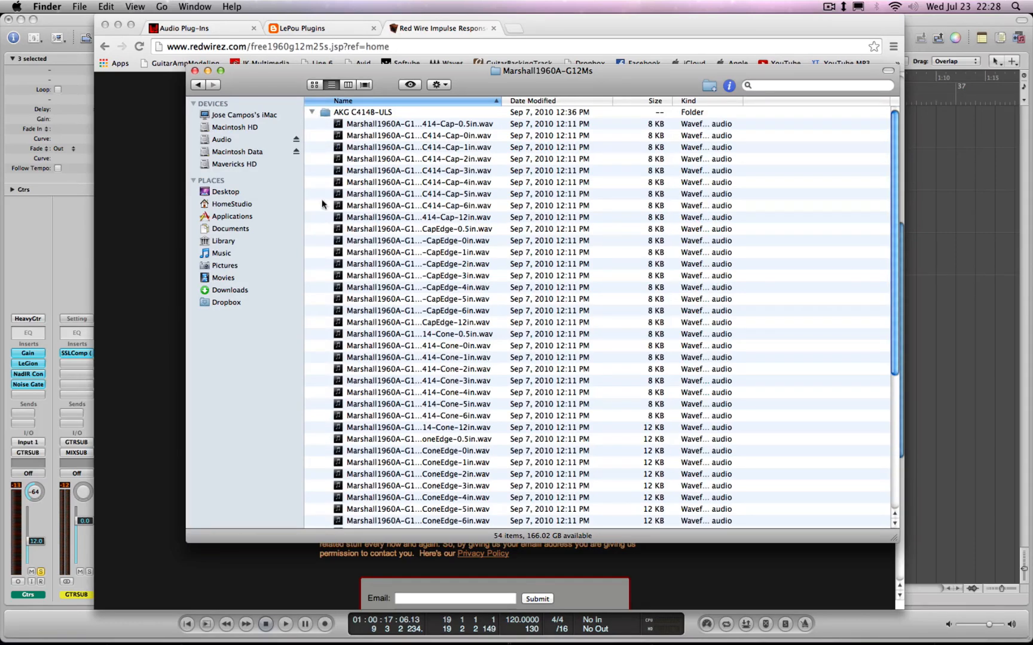
drag(892, 287, 868, 221)
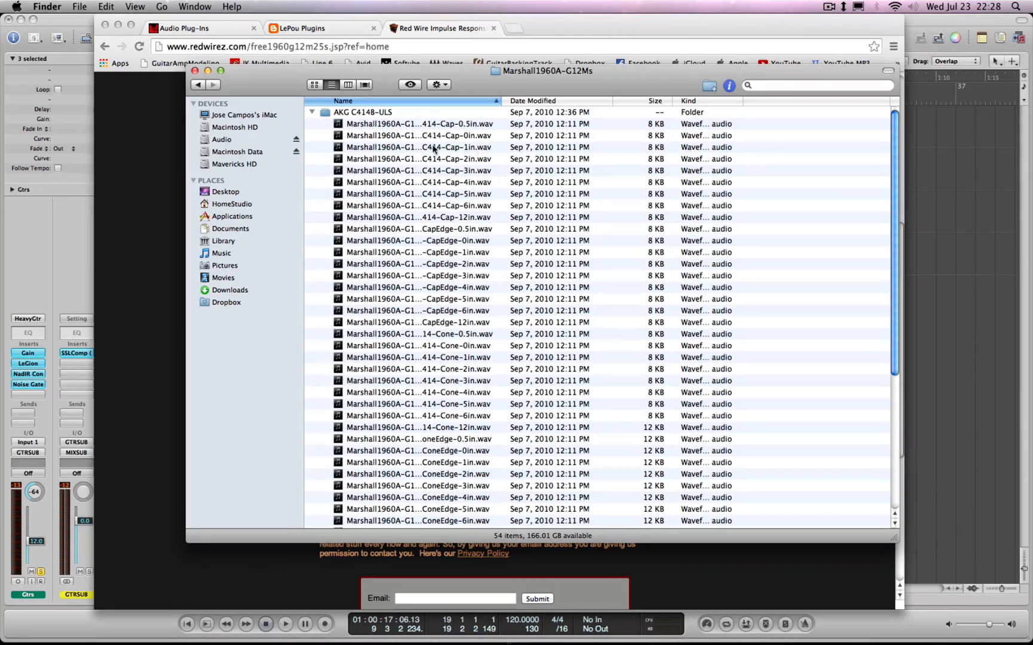
click(312, 113)
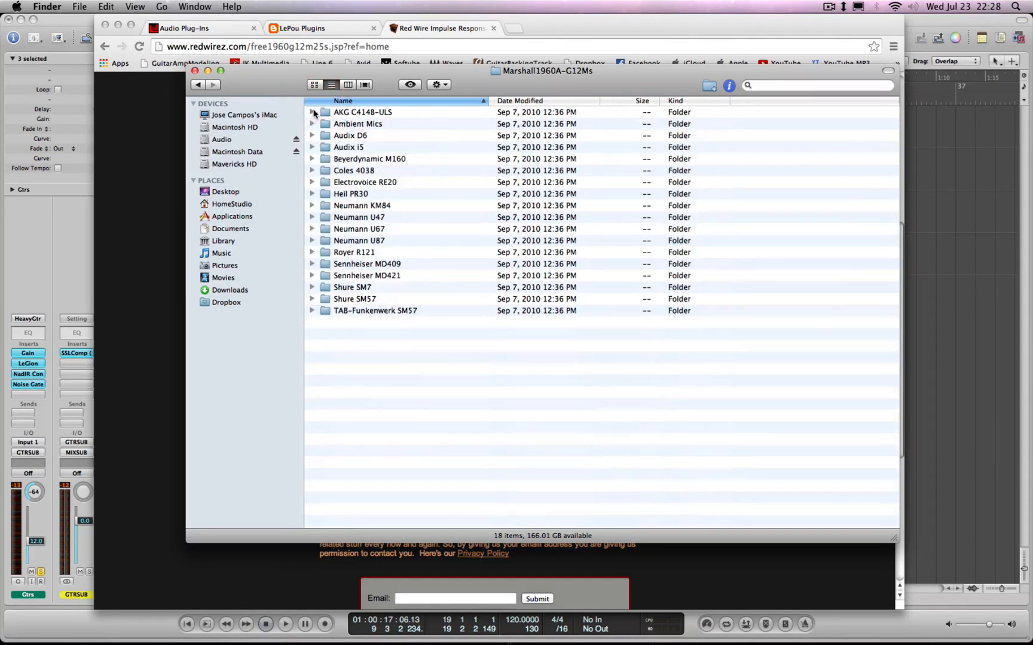
click(195, 71)
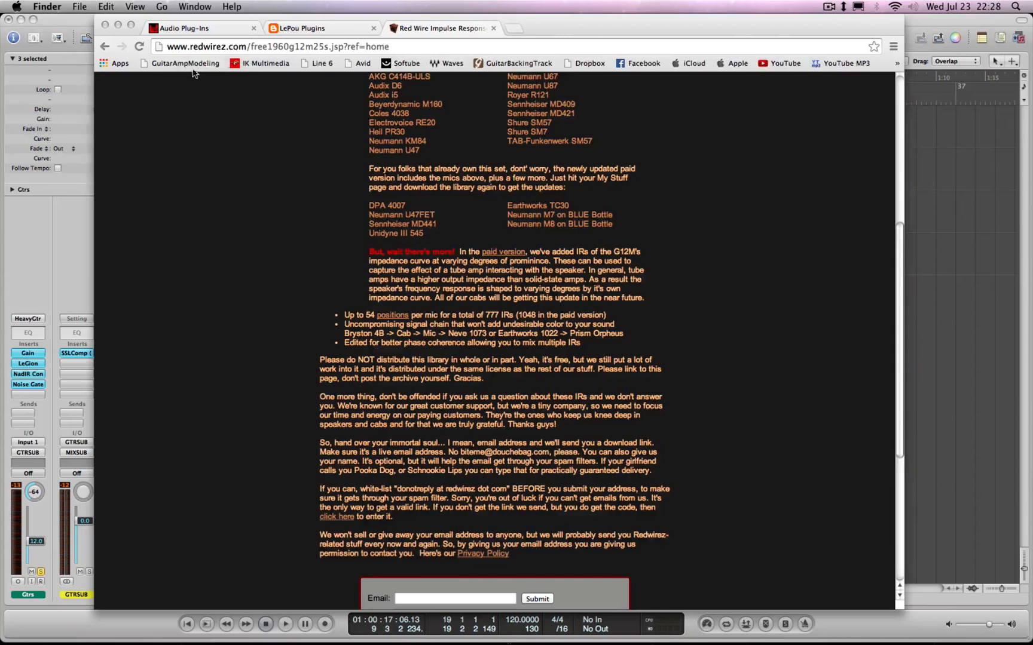
Minimize the browser, place the LeGion window above the NadIR Convolver window, and hide LeGion's plug-in header controls
click(117, 28)
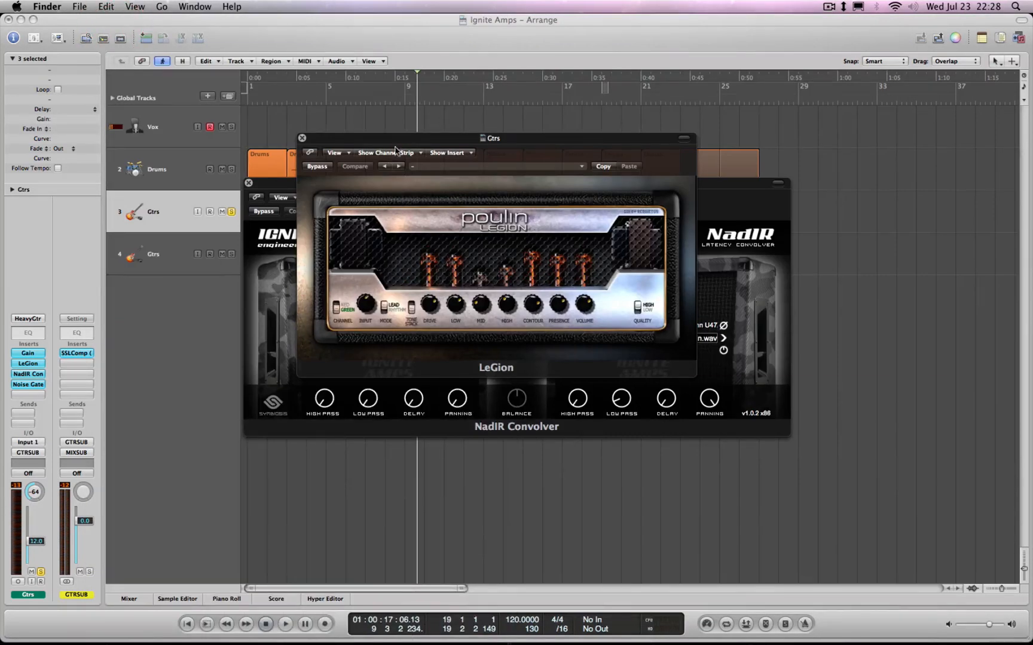
drag(395, 150, 438, 85)
drag(484, 190, 503, 336)
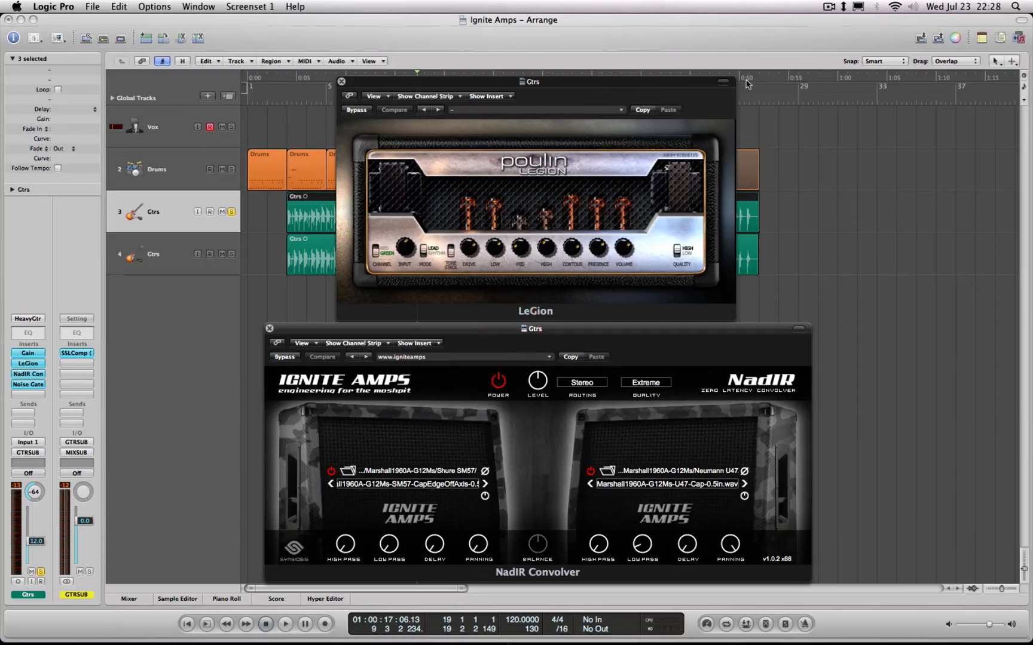
click(724, 82)
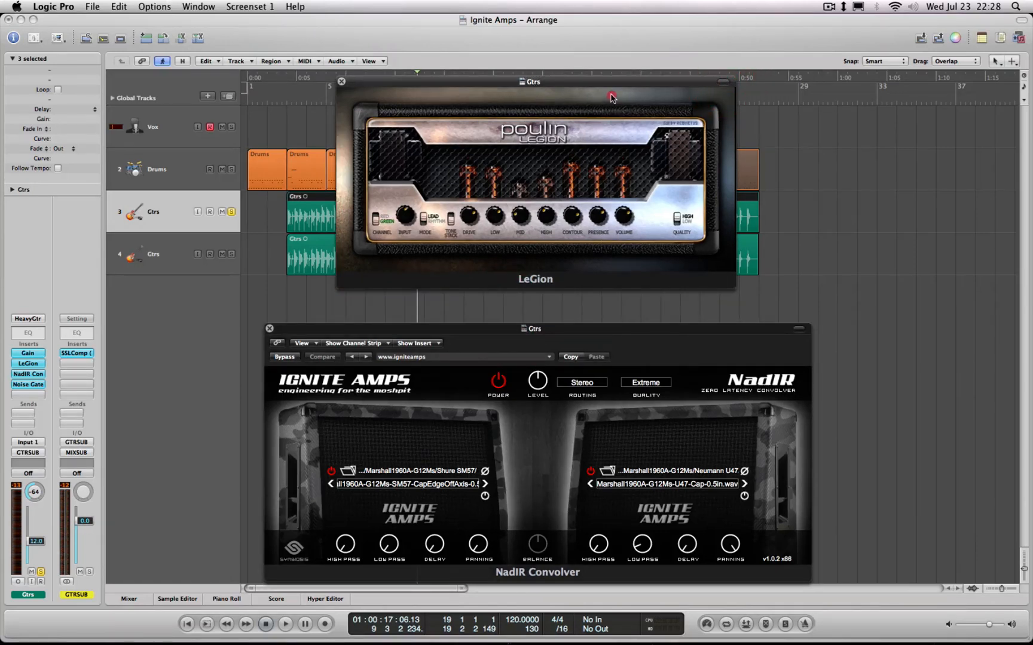
Position the NadIR Convolver window directly beneath the LeGion window and hide NadIR's plug-in header controls
drag(550, 87, 546, 84)
click(573, 331)
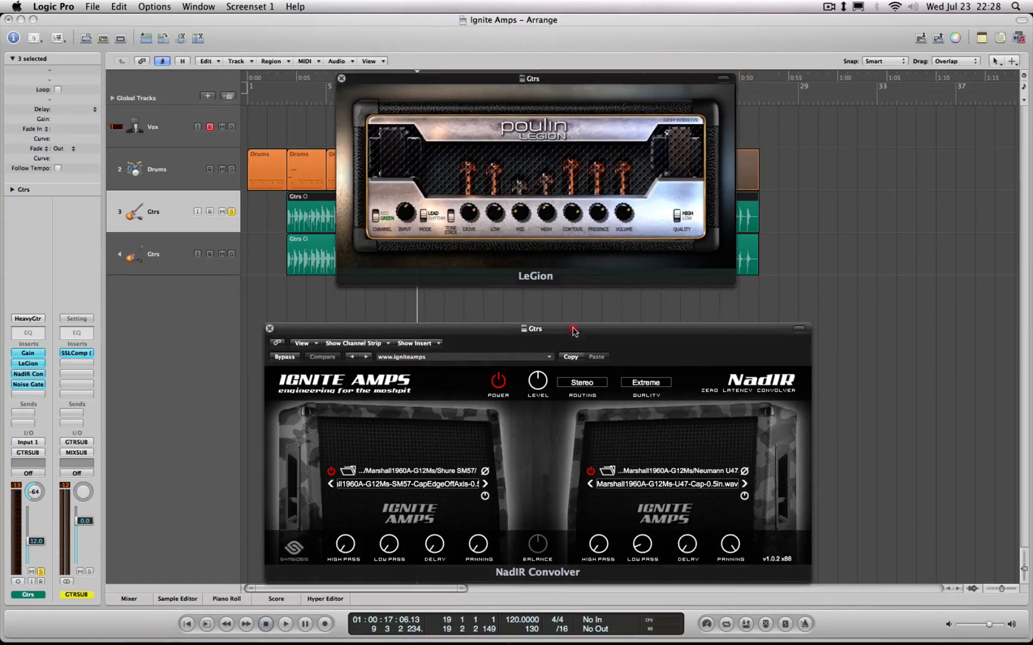
drag(572, 331, 570, 296)
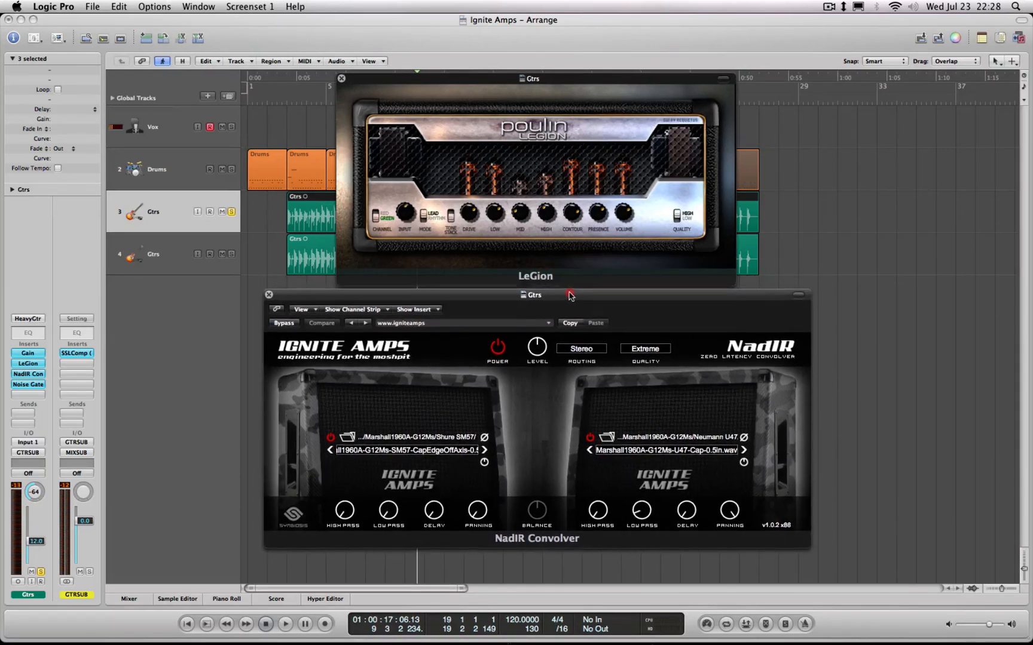
click(798, 295)
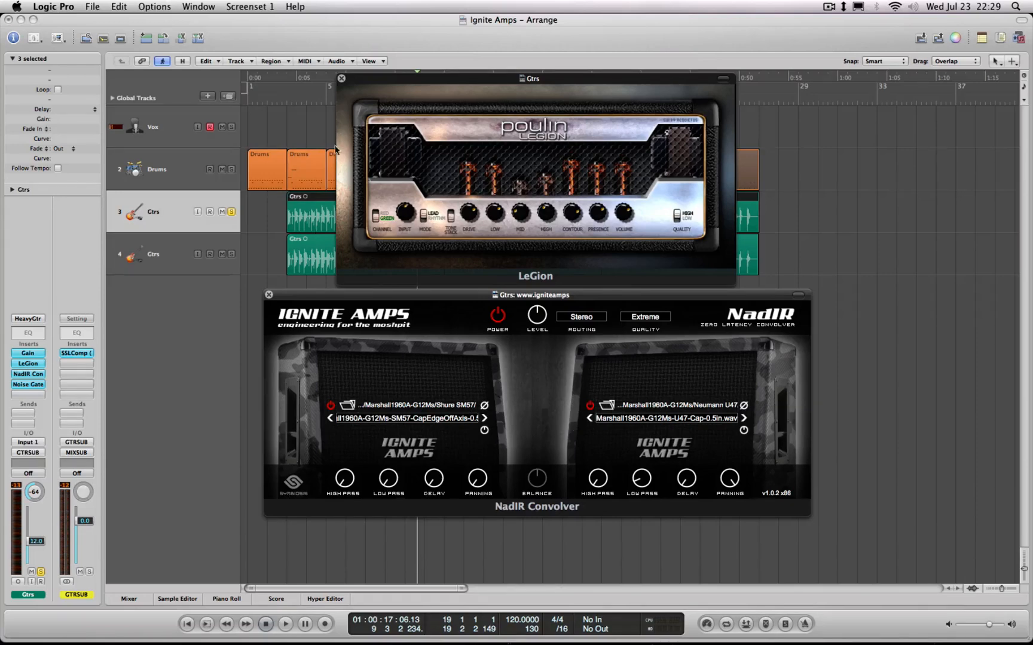
Move the LeGion window clear of the tracks and play the soloed guitar from about bar 3, stopping after a few bars
drag(348, 81, 531, 328)
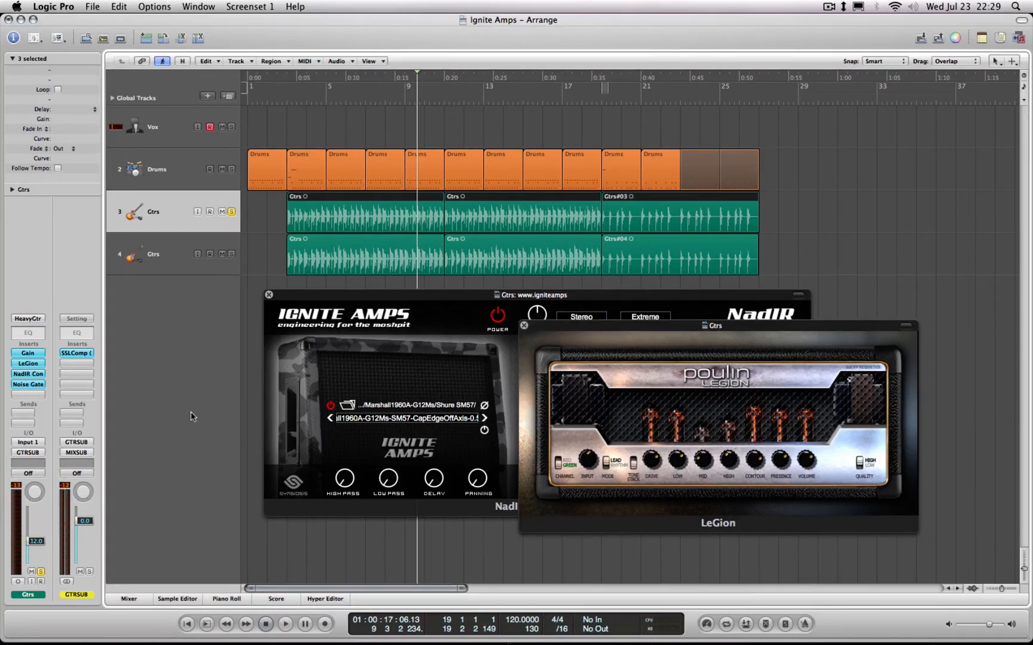
click(284, 81)
key(space)
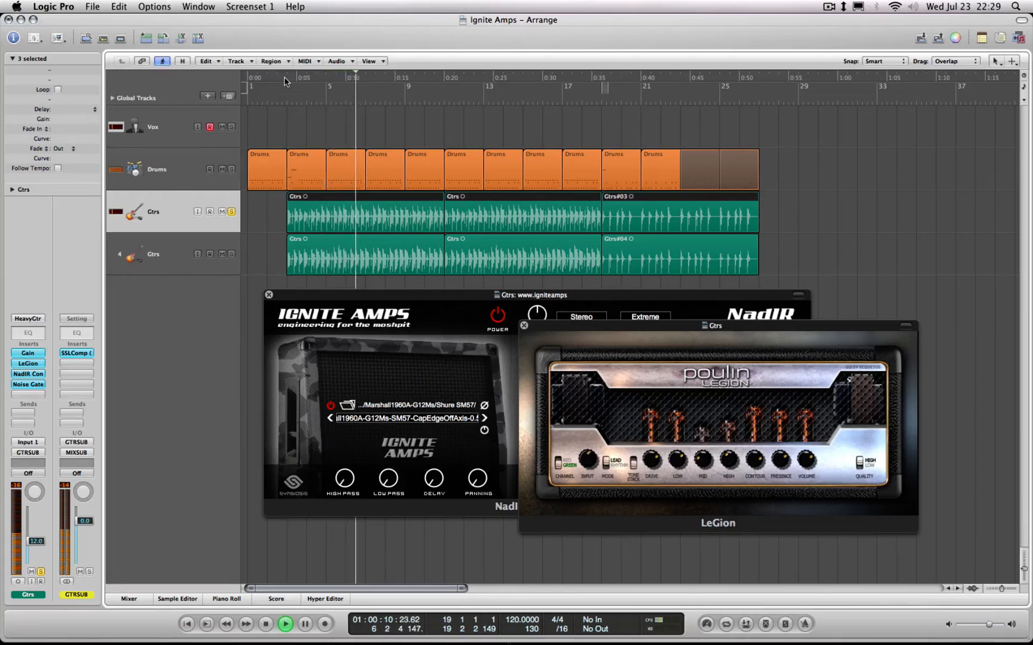
key(space)
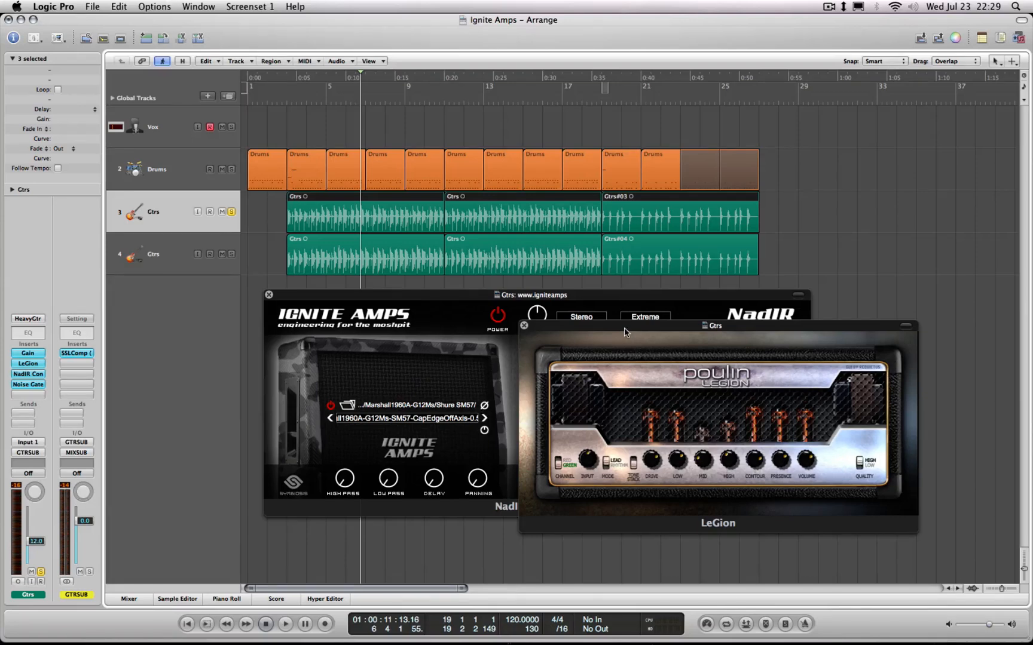
Separate the LeGion and NadIR windows, switch NadIR's power off, and briefly play the guitar from bar 3 without cabinet simulation
drag(624, 328, 607, 148)
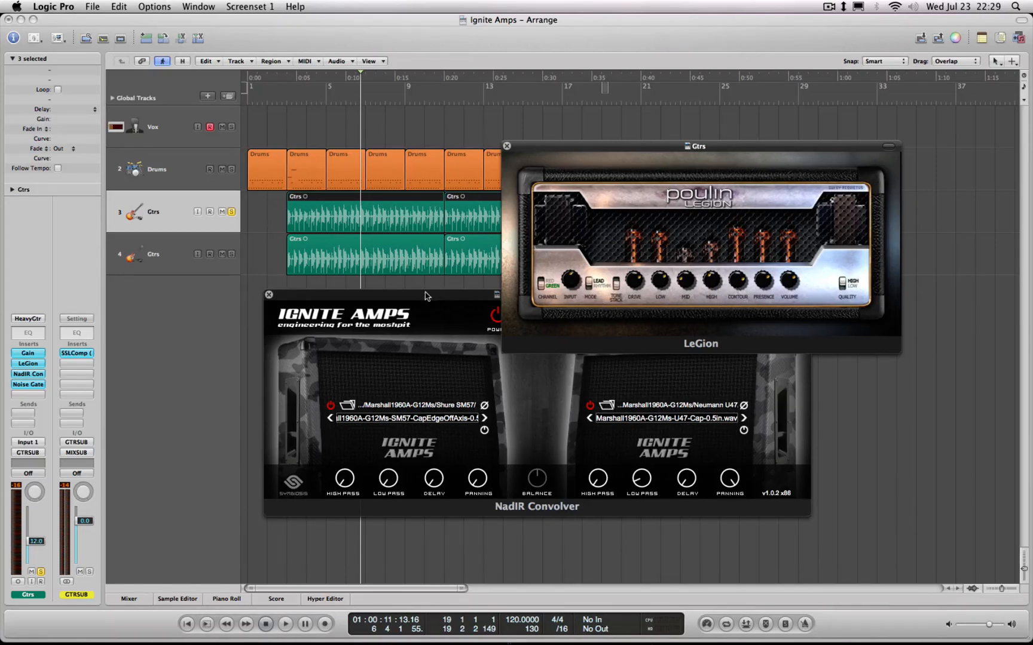
drag(425, 295, 487, 350)
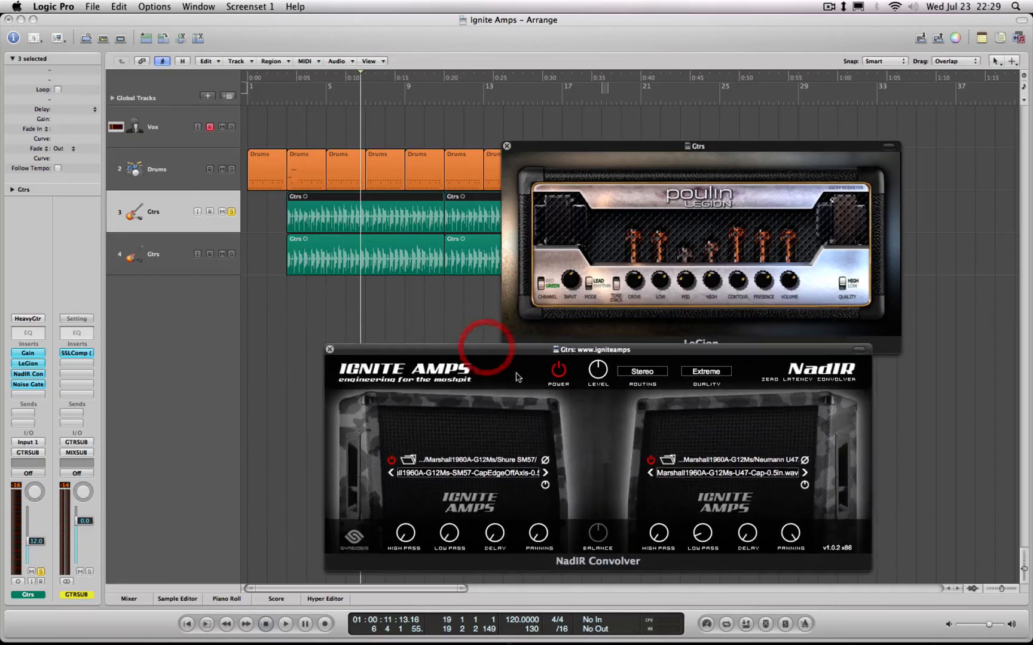
click(559, 370)
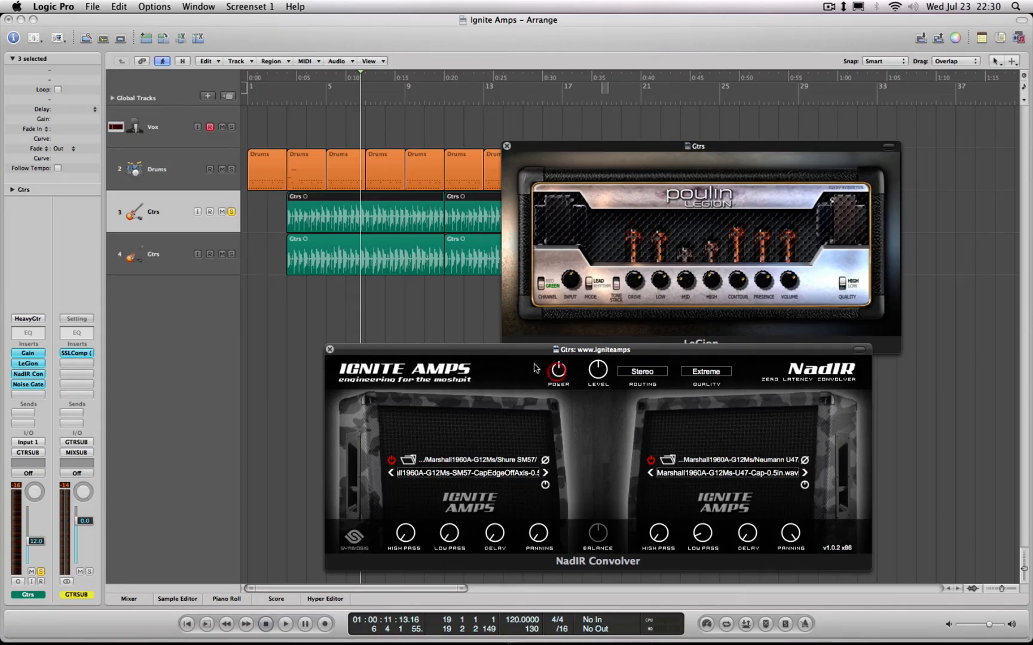
click(301, 78)
click(287, 78)
key(space)
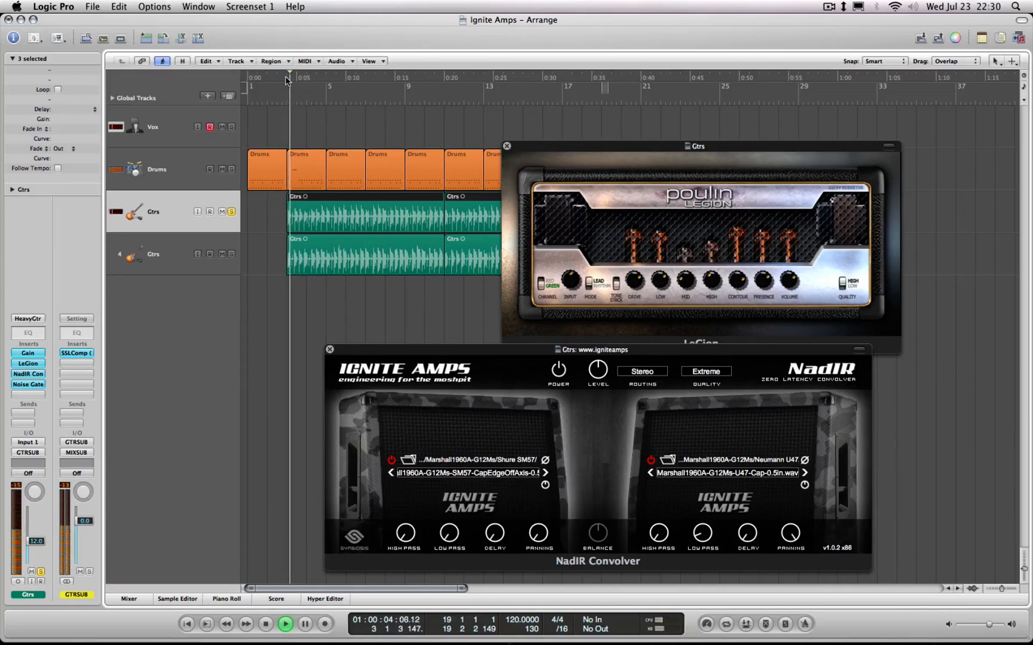
key(space)
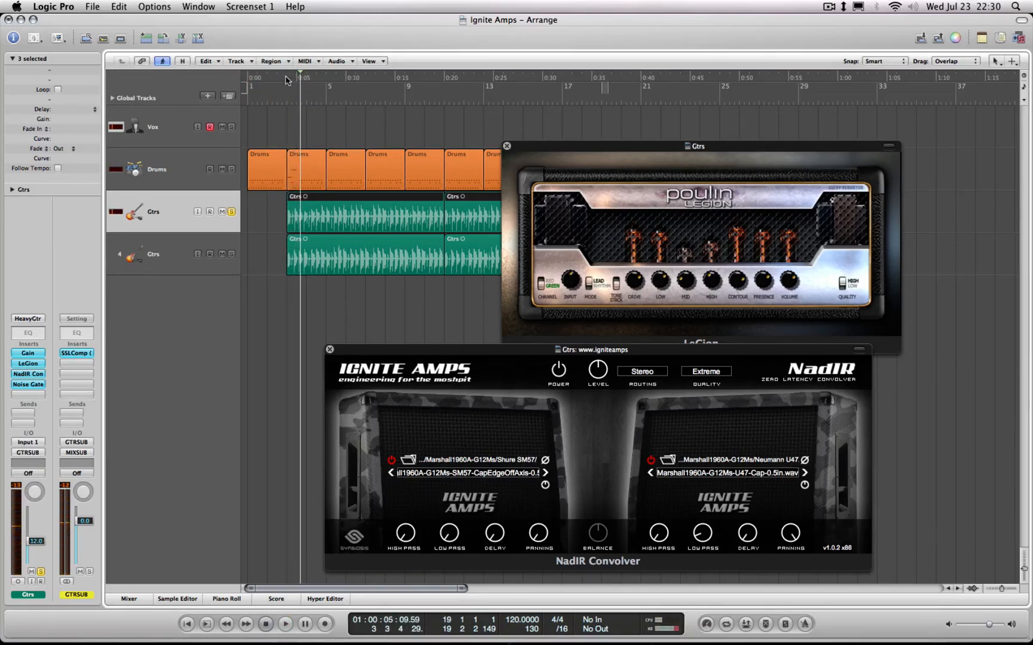
Replay the uncabbed guitar from just before bar 3, switch NadIR's power back on, and shift its window slightly up
click(285, 78)
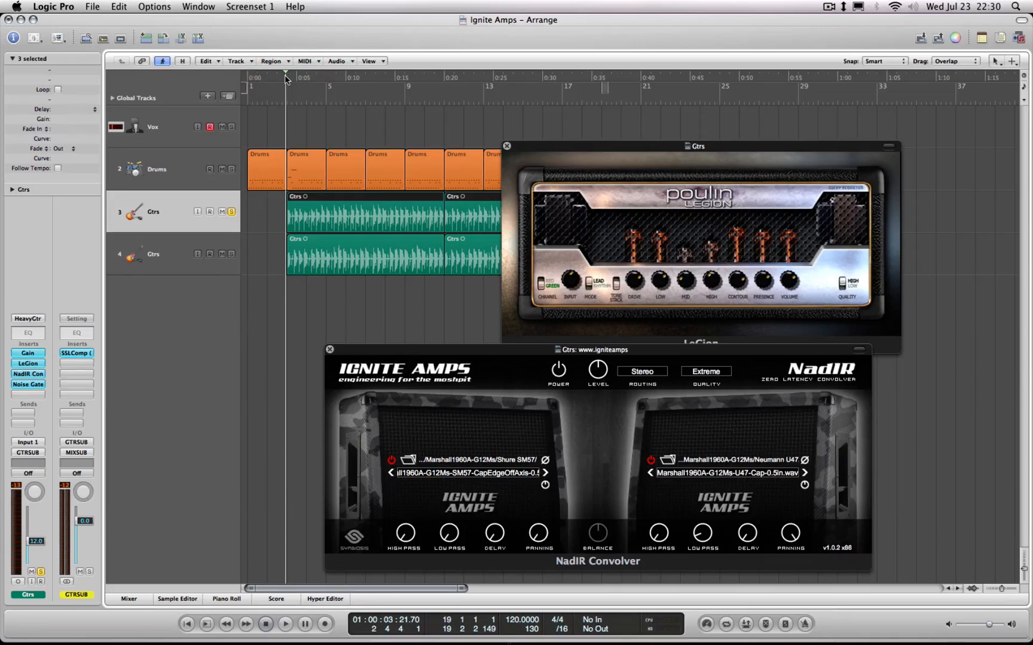
key(space)
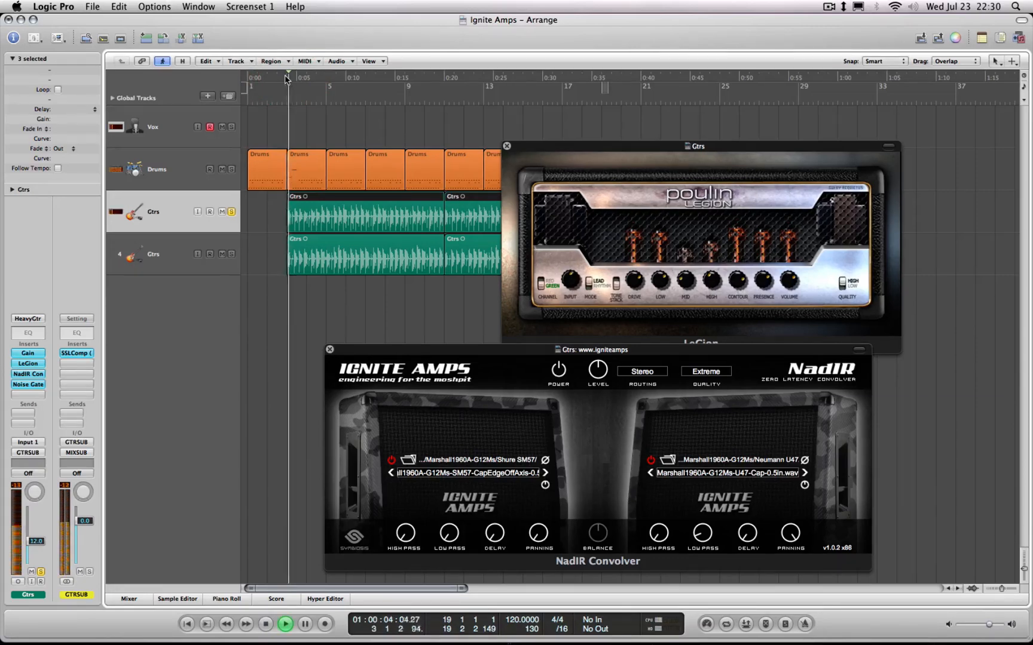
click(559, 372)
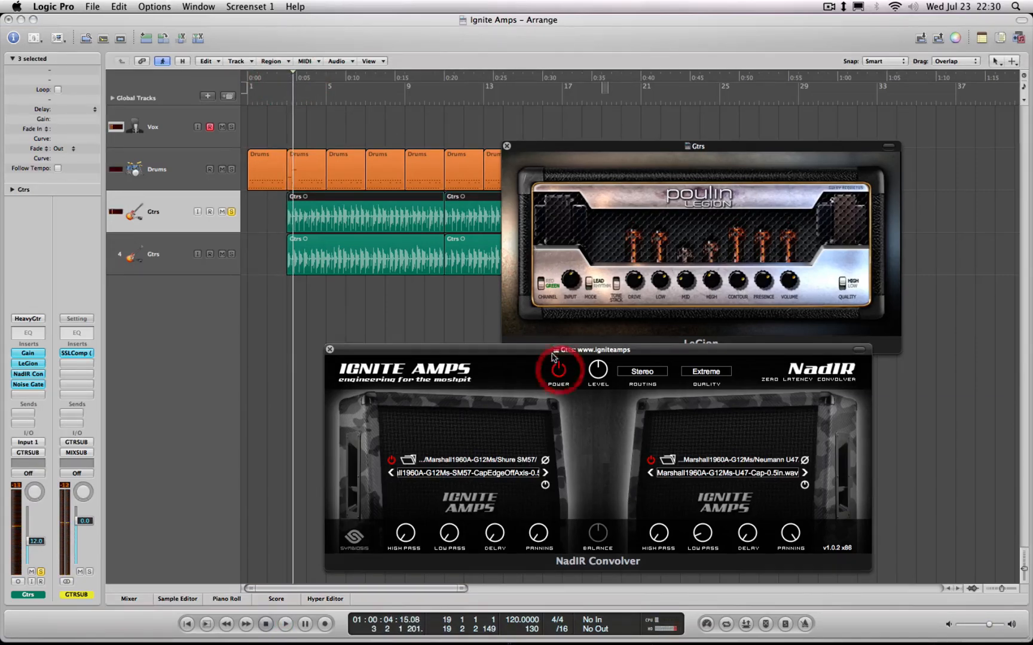
drag(527, 353, 548, 319)
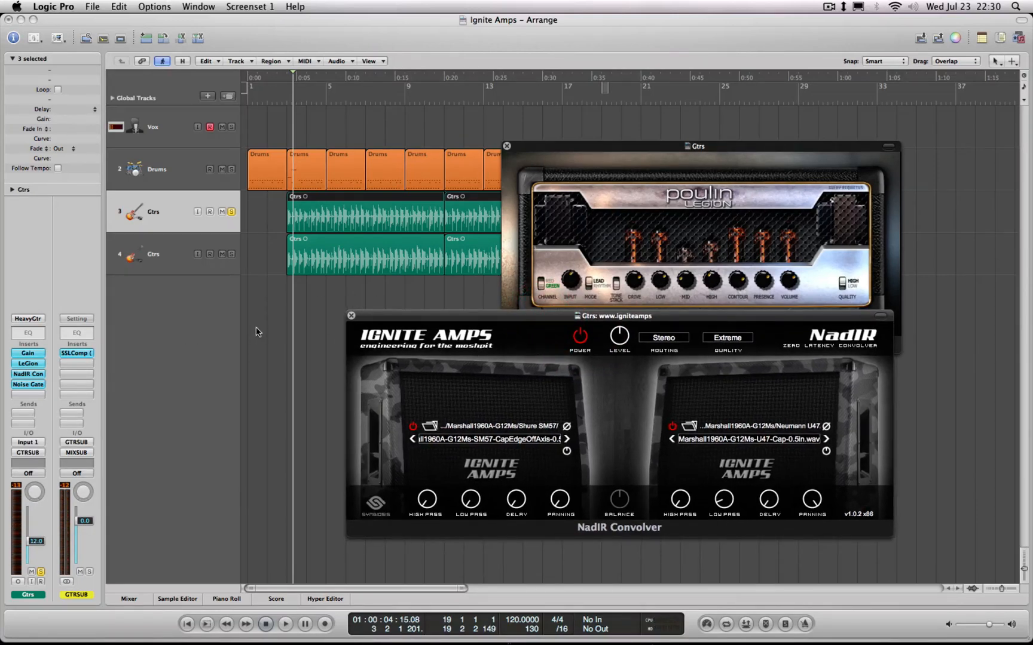
Select the second Gtrs track, open its AmpliTube insert, and display the Cab A section
click(161, 254)
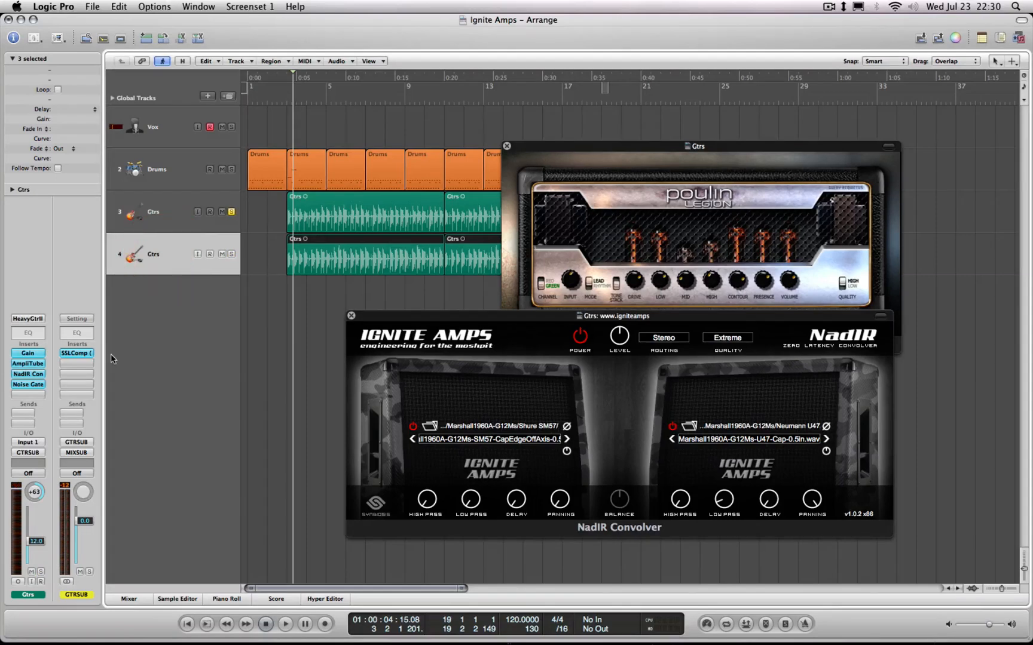
click(28, 364)
drag(297, 56, 511, 76)
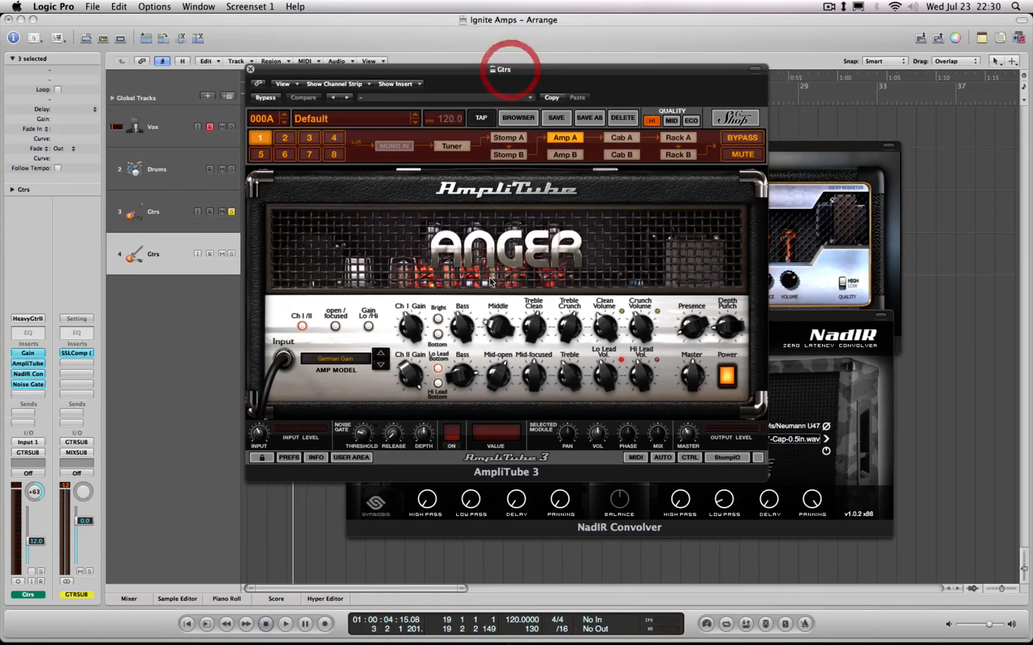
click(621, 138)
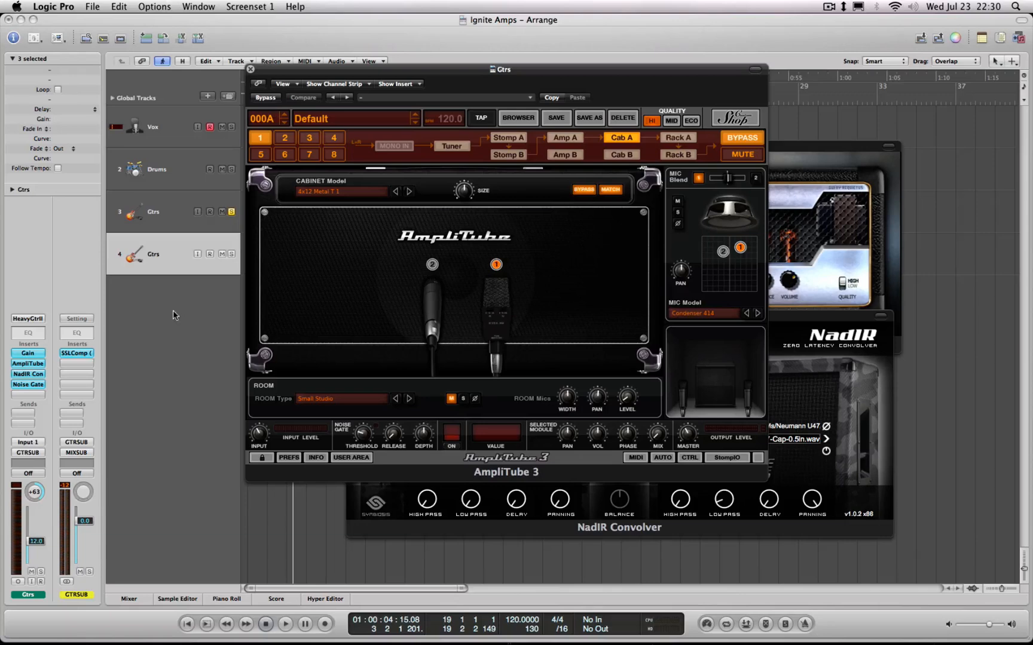
Open the second Gtrs track's NadIR insert to view its impulses, then close it and the AmpliTube window
click(40, 375)
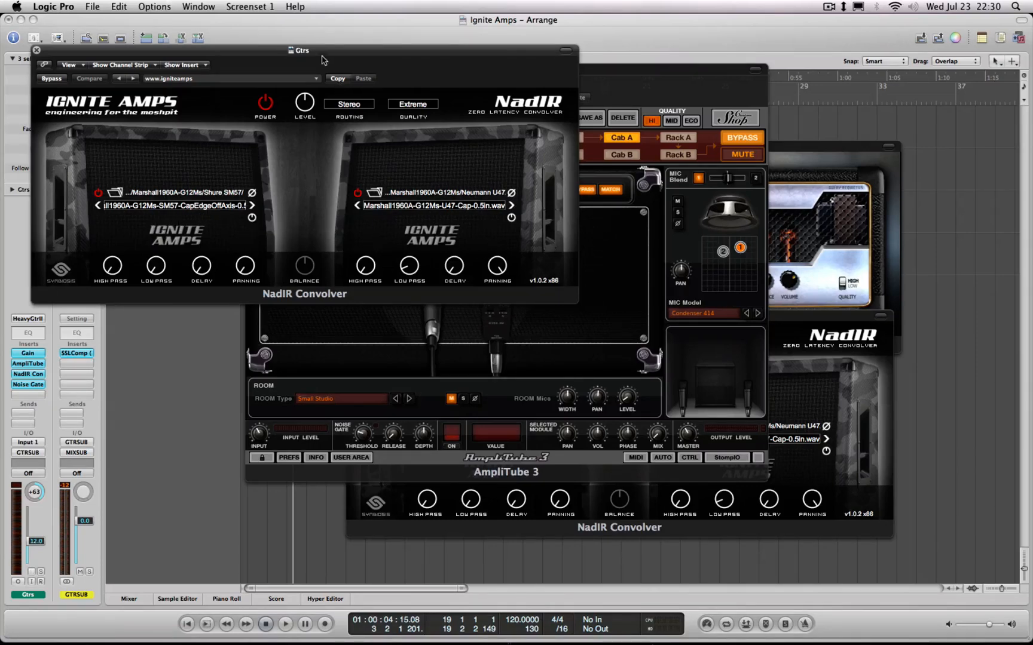
drag(322, 56, 546, 183)
click(260, 178)
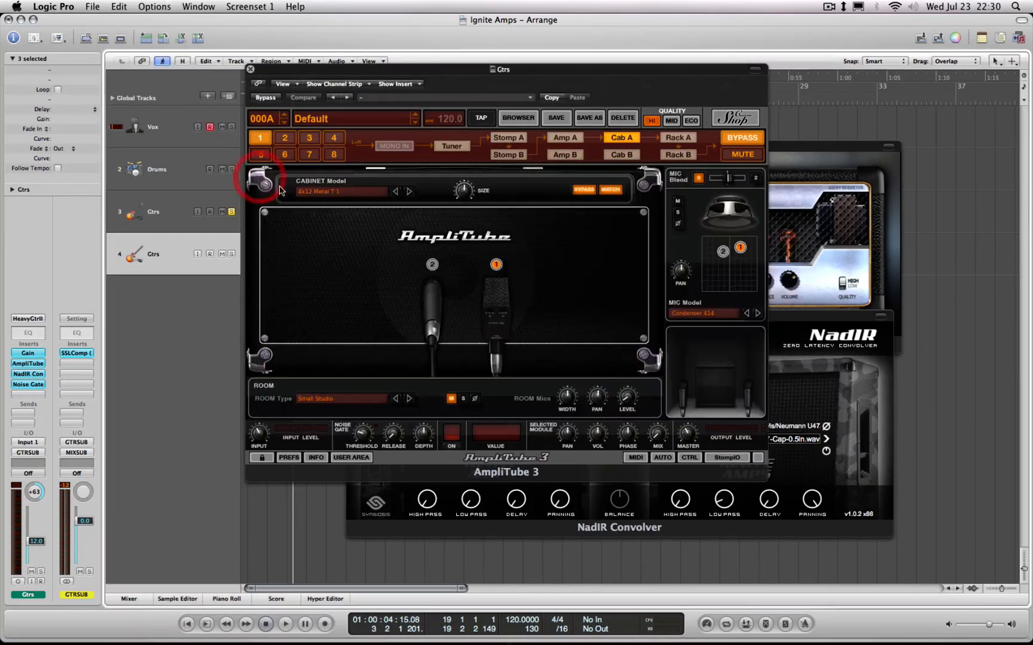
click(250, 69)
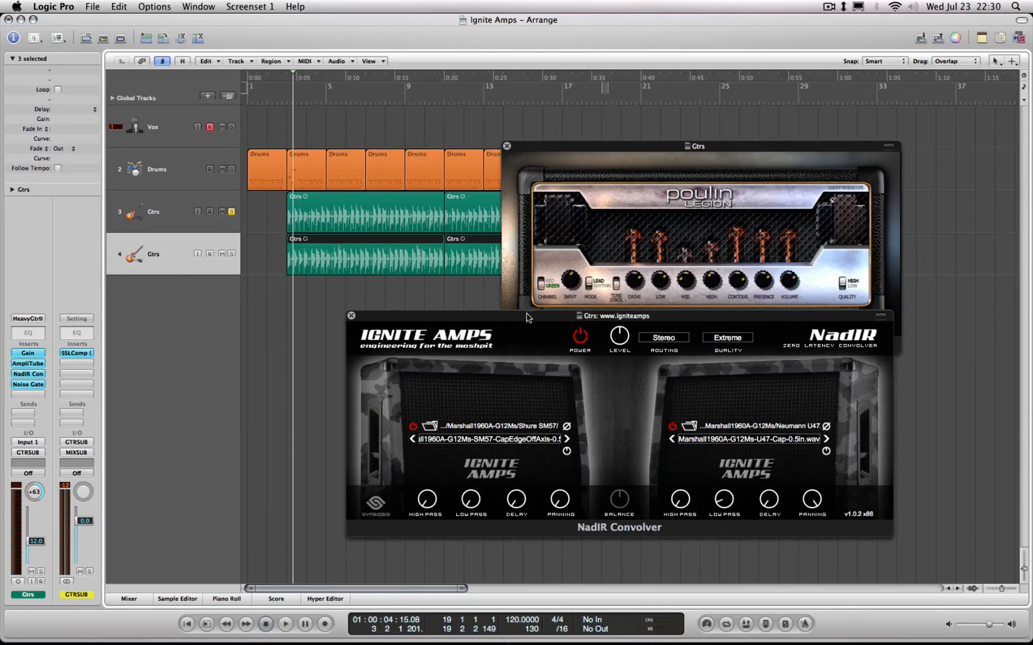
Close the remaining LeGion and NadIR Convolver windows of the first Gtrs track
drag(482, 326, 488, 355)
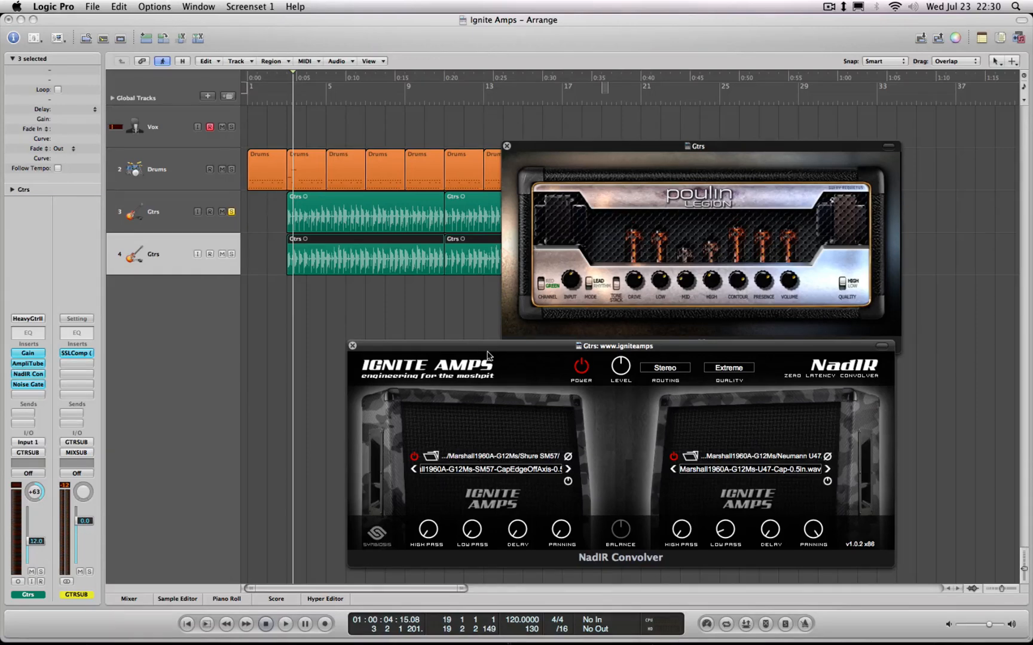
click(506, 146)
click(353, 346)
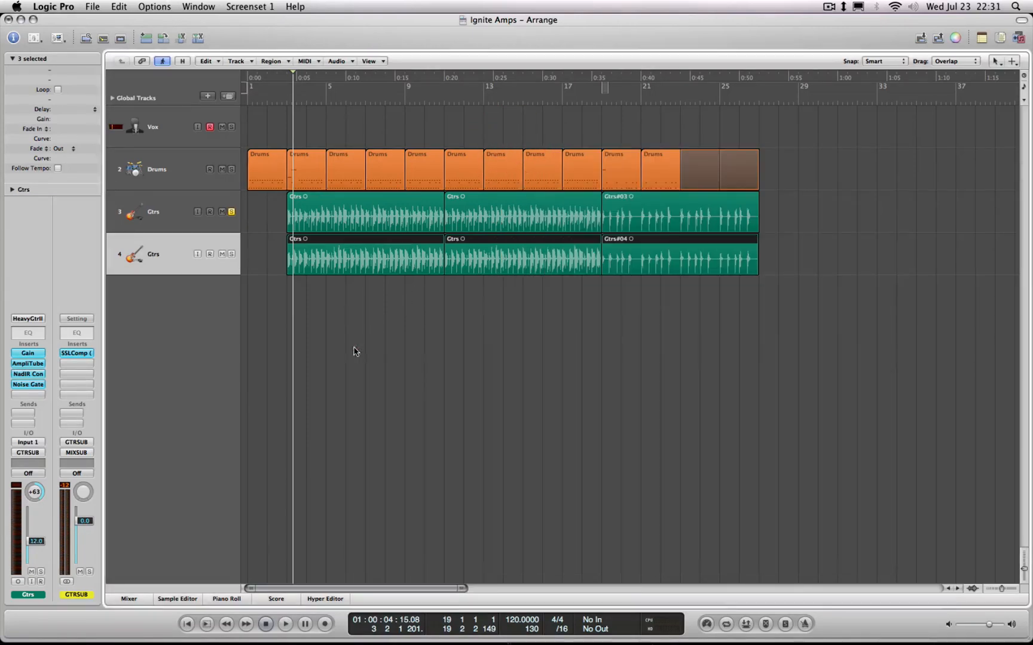
Solo the second Gtrs track instead of the first and start playback to hear the AmpliTube tone
click(175, 213)
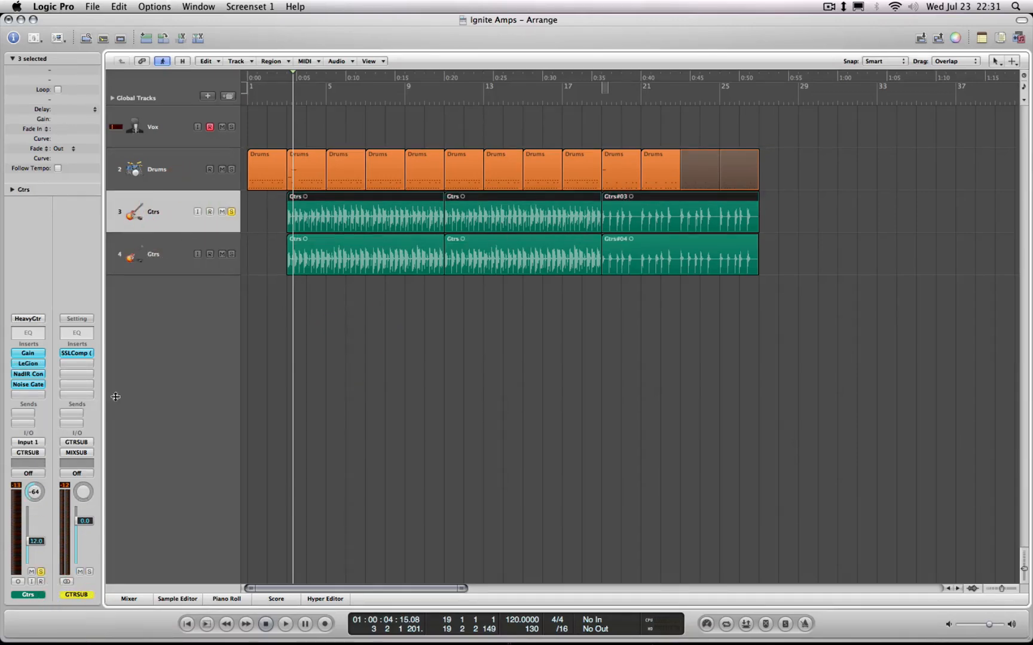
click(162, 274)
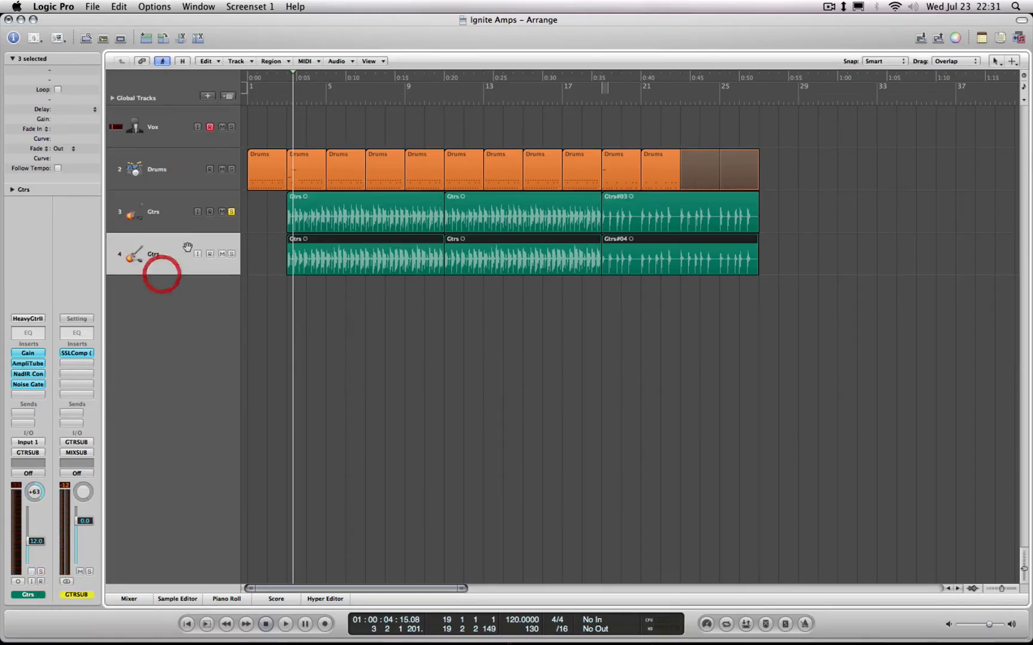
click(234, 214)
click(232, 256)
key(space)
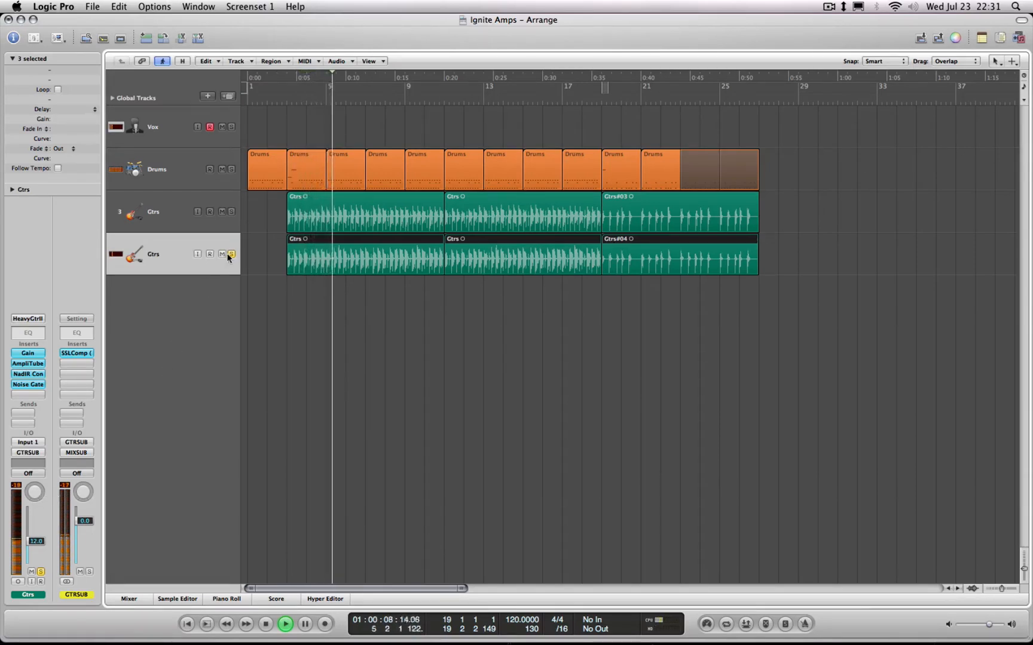
Switch the solo to the first Gtrs track during playback, add the second track's solo again, and stop playback
click(231, 213)
click(232, 257)
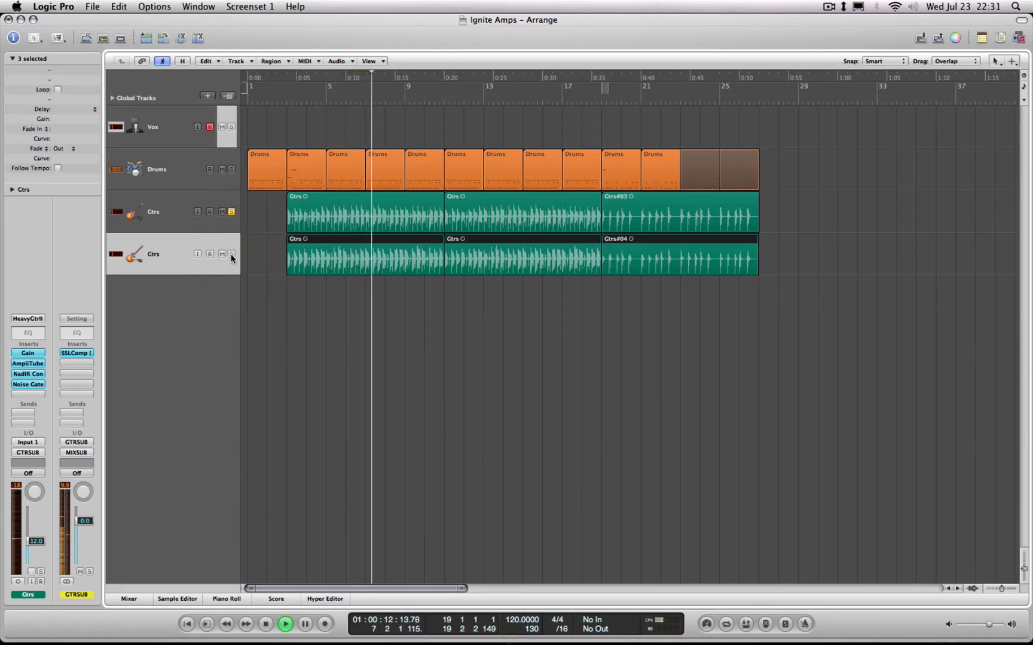
key(space)
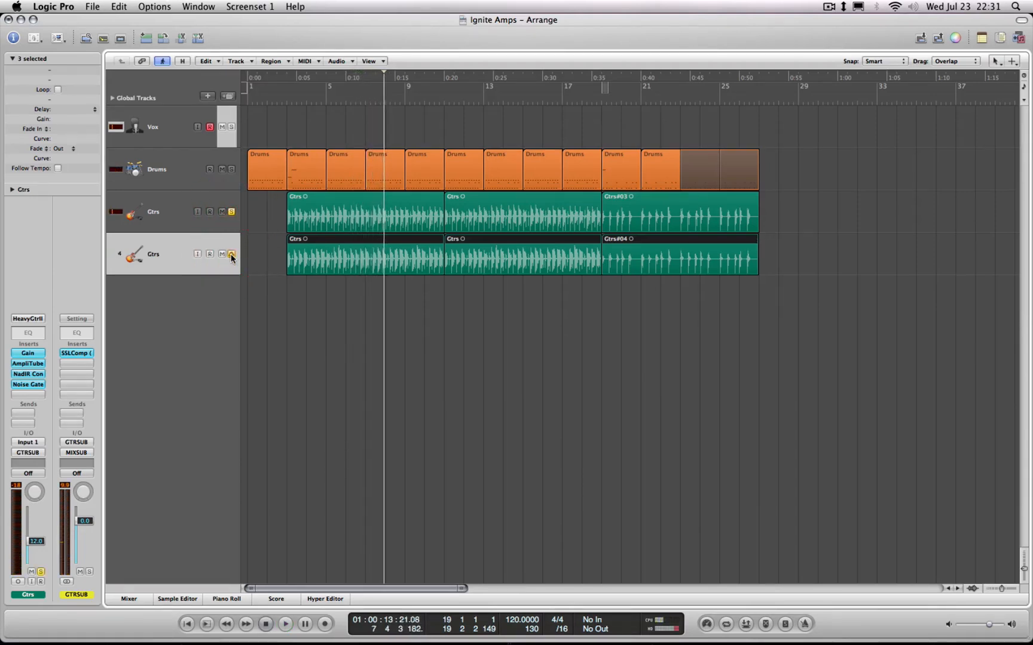
Clear the solo on both Gtrs tracks and select the Drums track with none of its regions selected
click(232, 254)
click(231, 213)
click(232, 254)
click(189, 176)
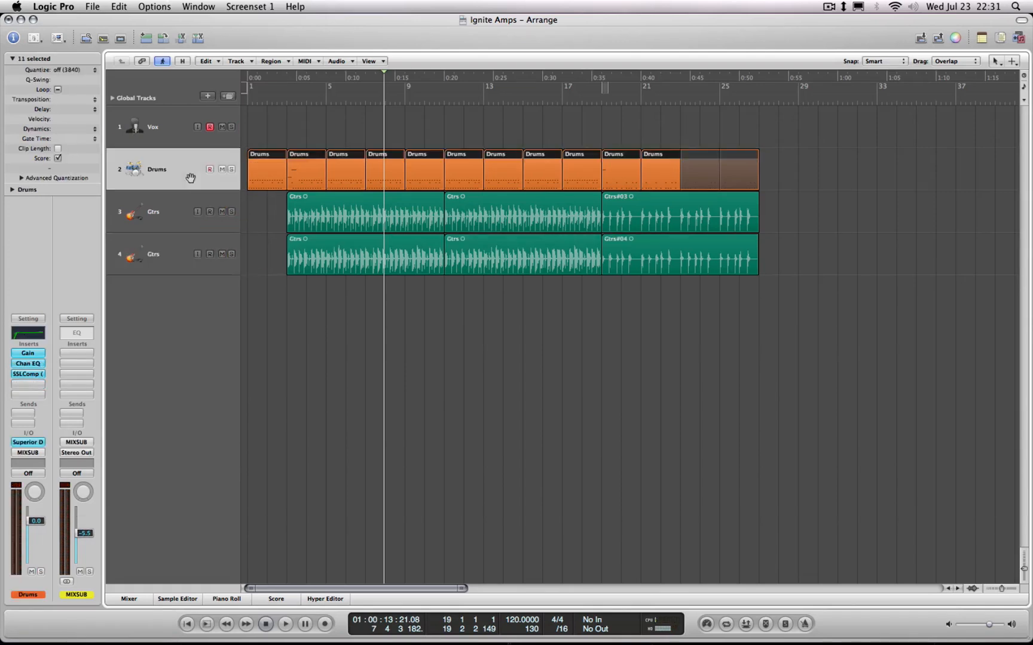
click(280, 317)
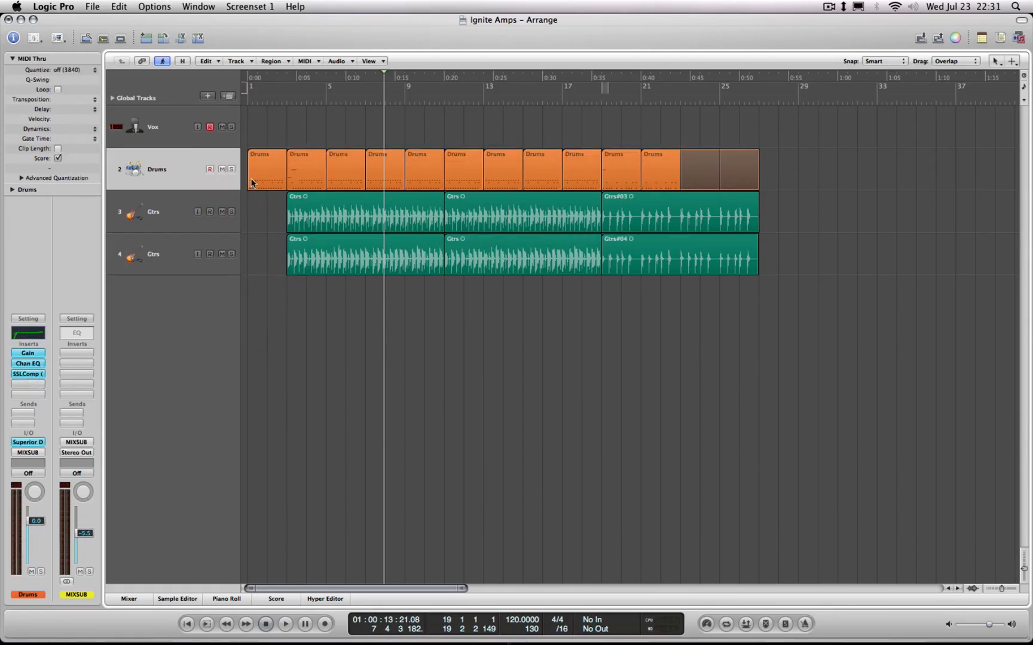
Set a cycle range from bar 1 to bar 27, and set the MIXSUB fader to -4.5 dB in the mixer
drag(251, 89, 756, 141)
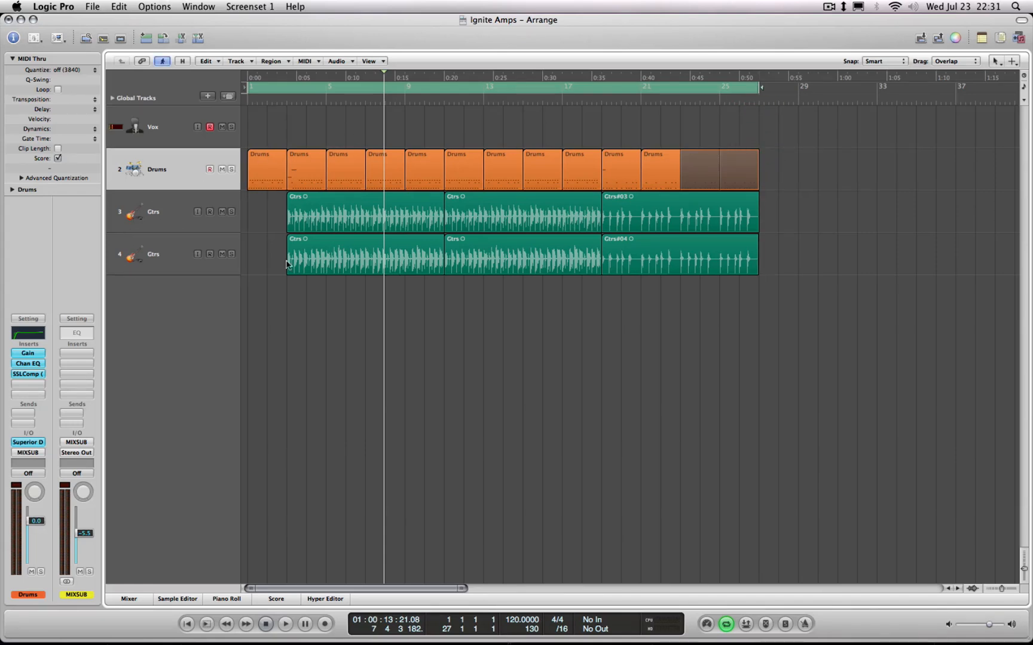
key(x)
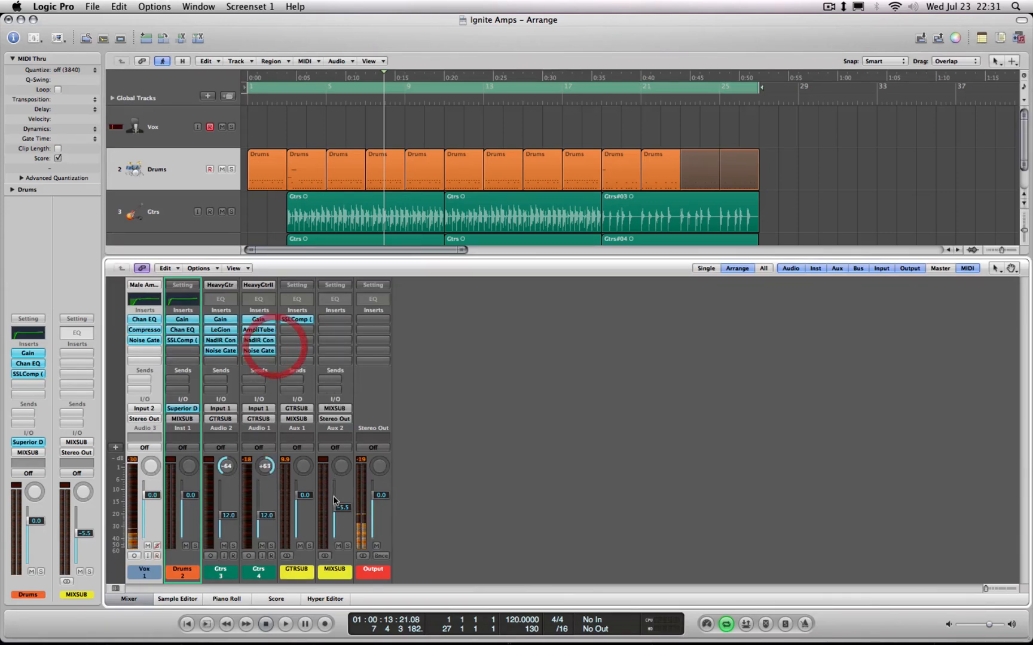
drag(339, 507, 340, 504)
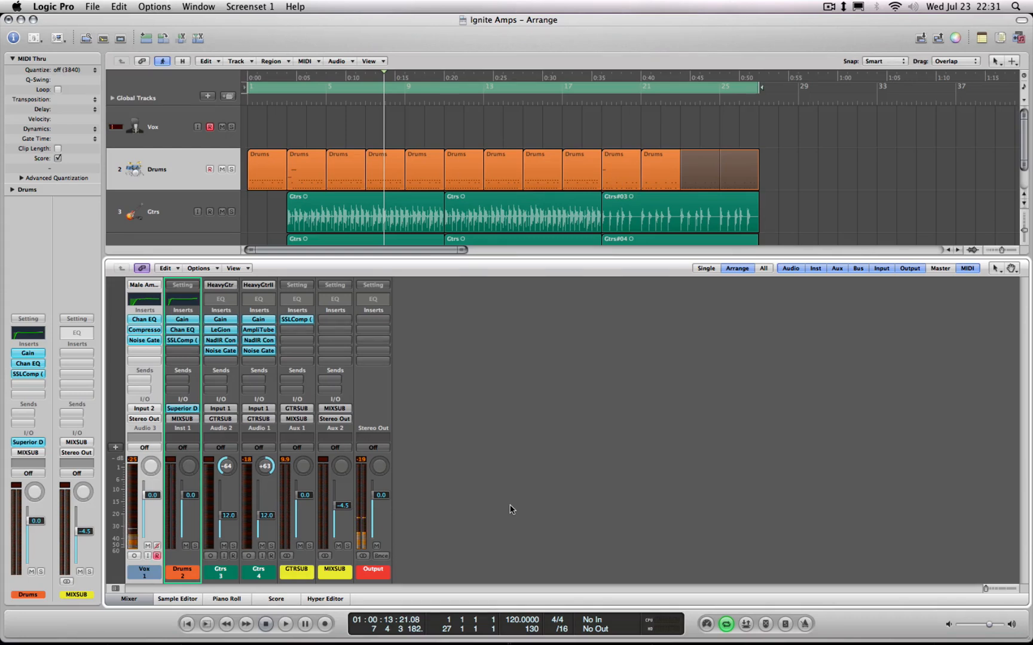
Move the cycle start to bar 2 beat 3, play the full mix, and lower the GTRSUB fader slightly
key(Return)
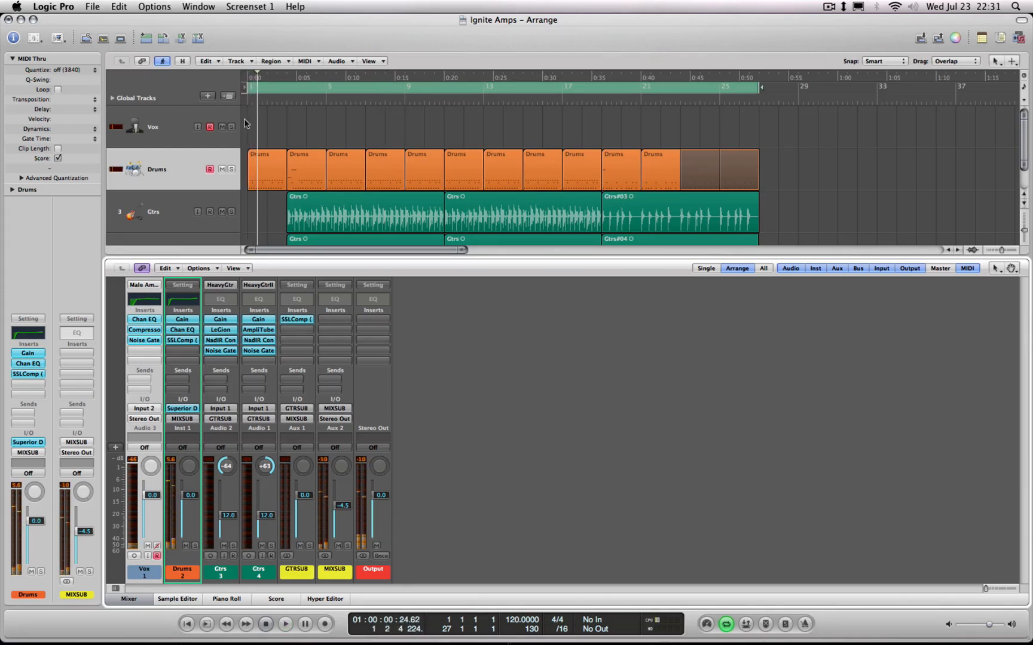
drag(249, 88, 277, 88)
key(space)
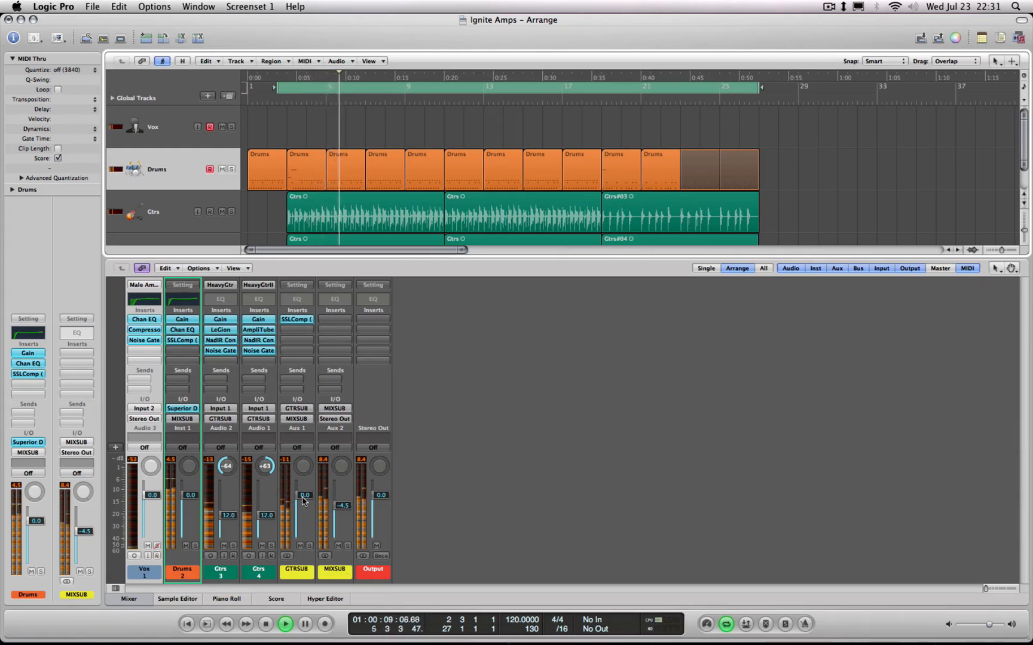
drag(305, 507, 304, 505)
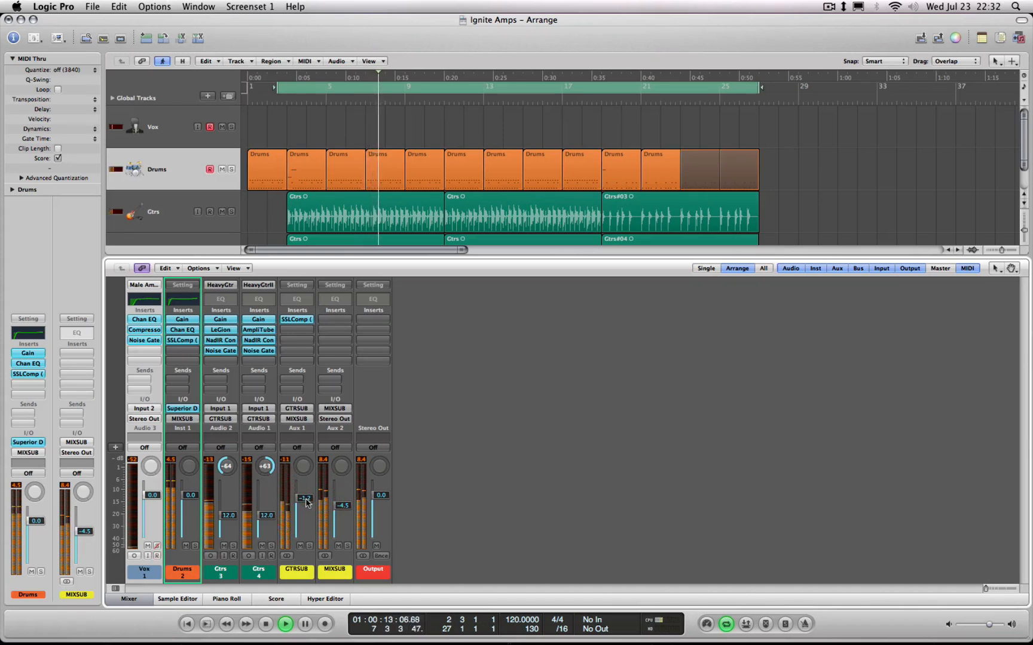
Reset the GTRSUB fader to 0.0 dB, lower the first Gtrs fader to -12.8 dB, and play on from bar 18
alt+click(305, 501)
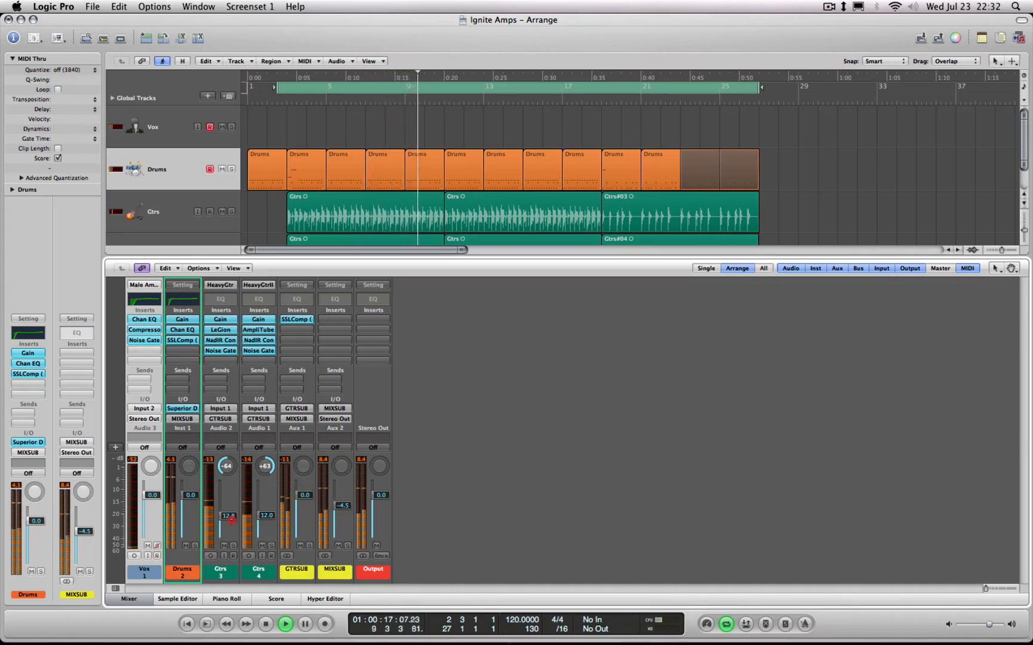
drag(231, 520, 231, 522)
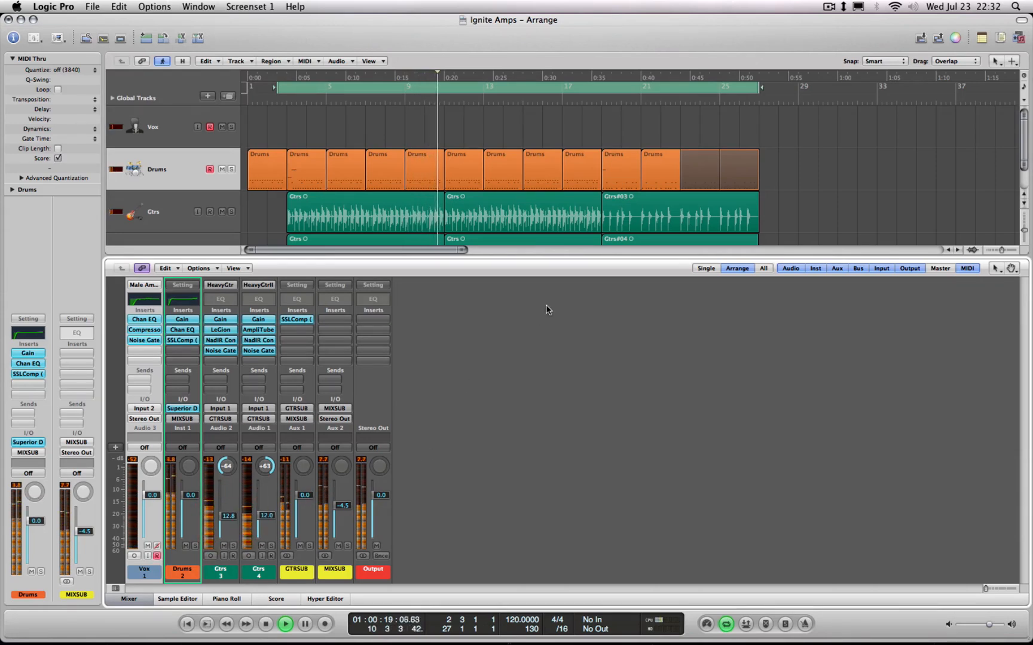
click(586, 104)
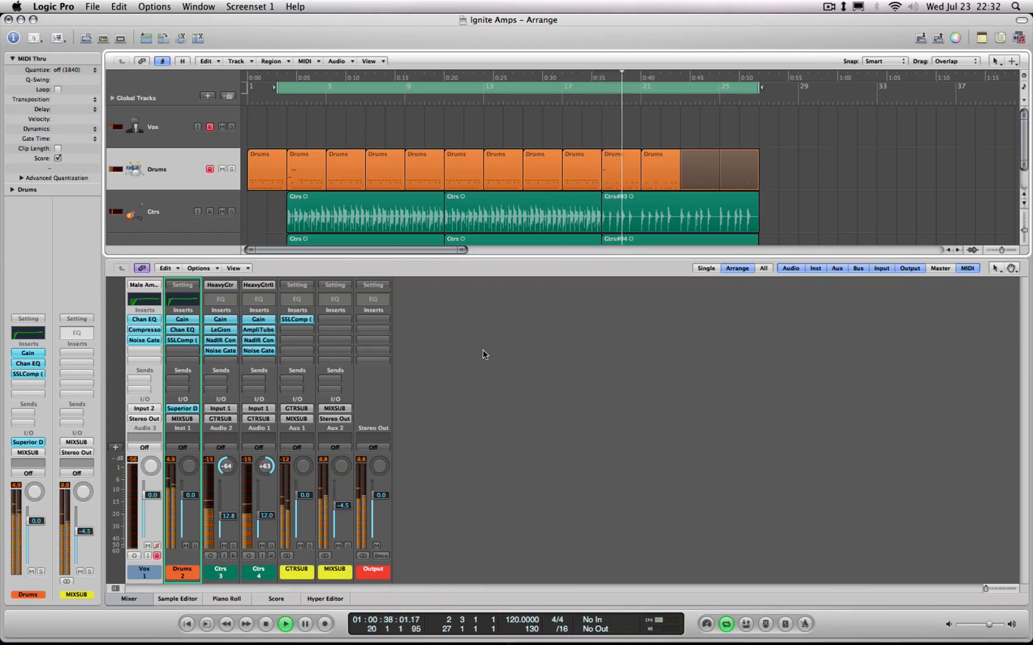
Reset the MIXSUB fader to 0.0 dB, unmute the Drums, stop playback, and close the mixer
alt+click(348, 507)
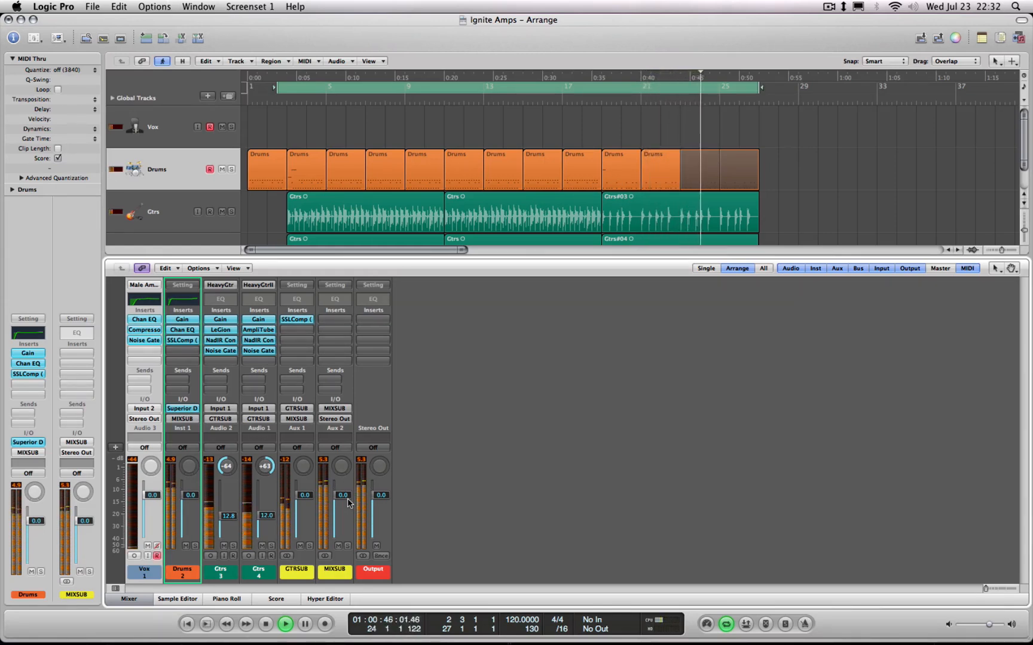
click(187, 546)
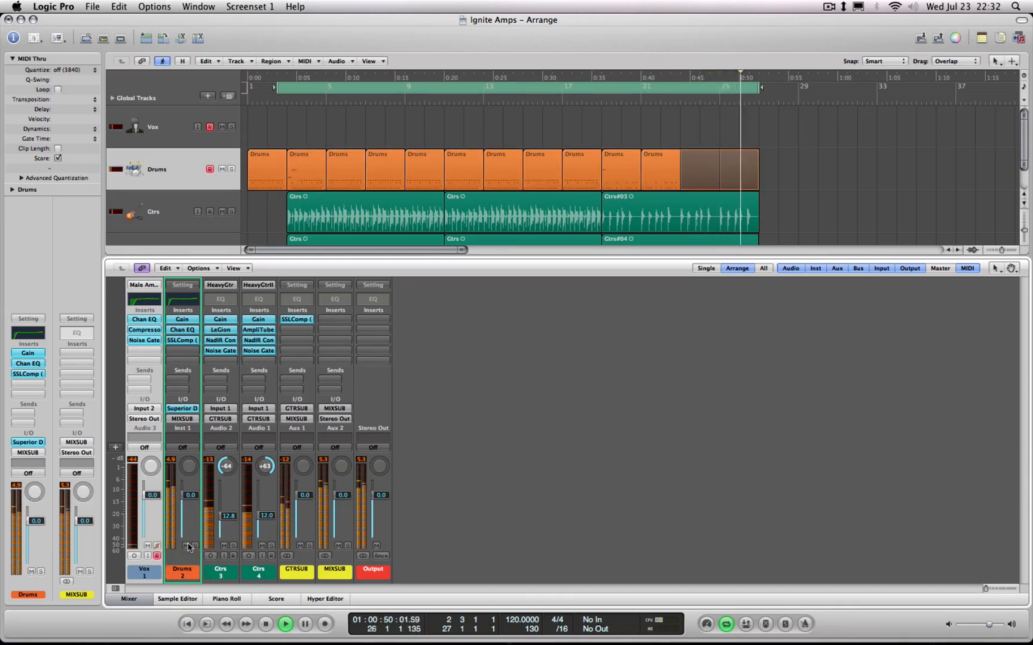
key(space)
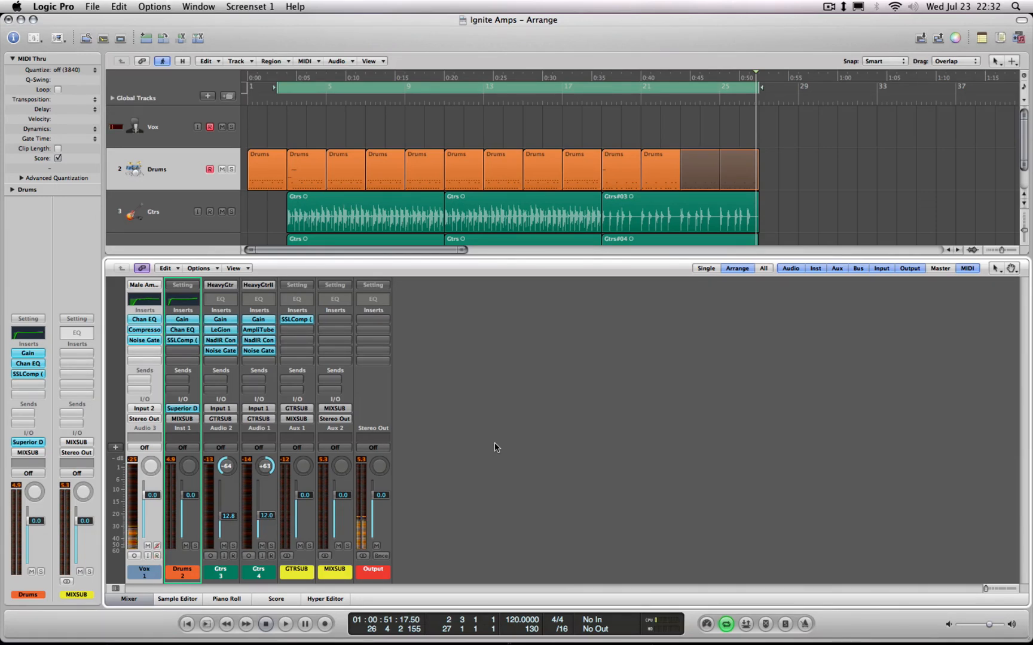
key(x)
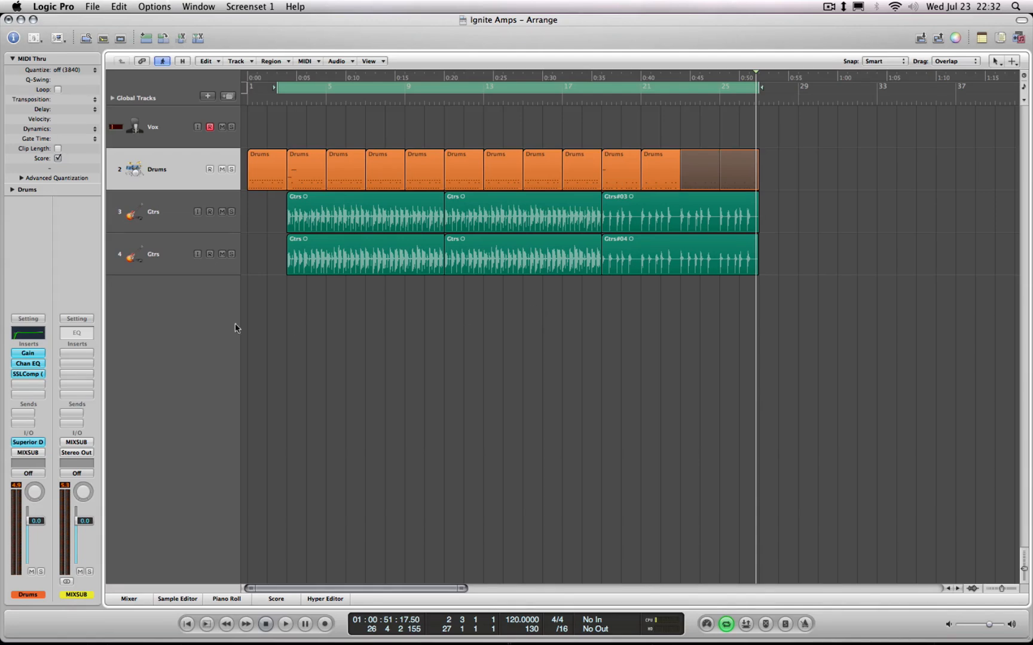
Solo the first Gtrs track with its pan centred, and replace its LeGion insert with a mono Hybrit
click(165, 213)
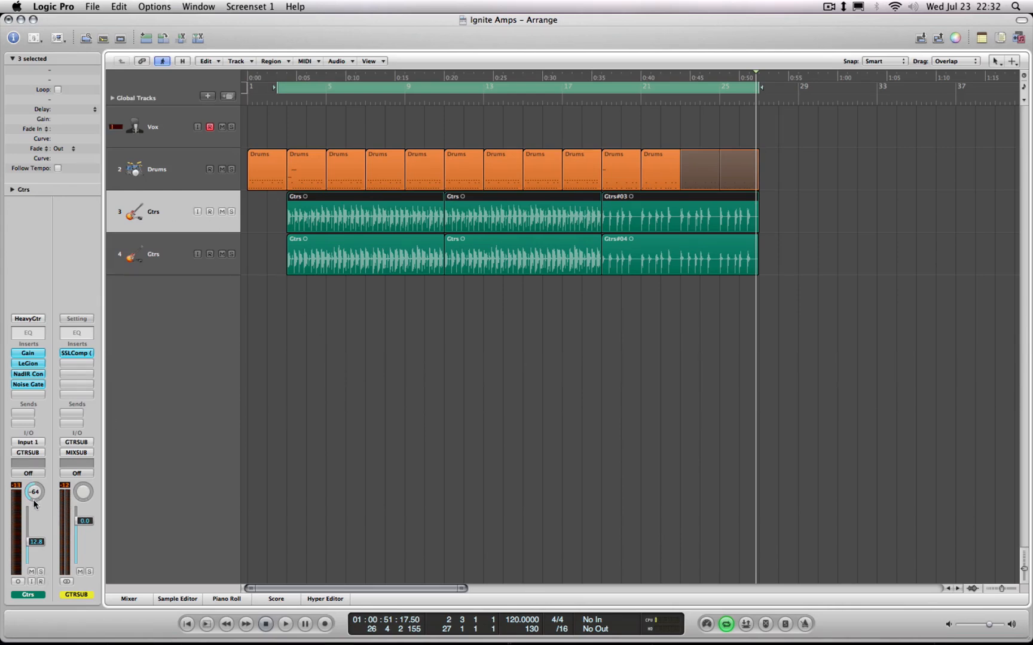
click(26, 367)
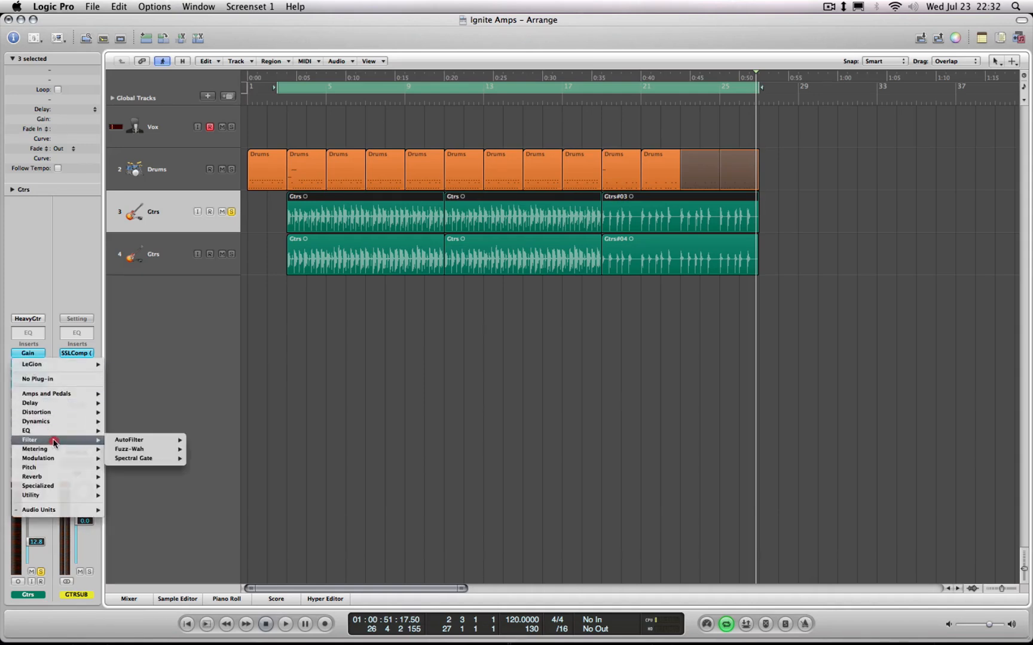
mouse_move(61, 509)
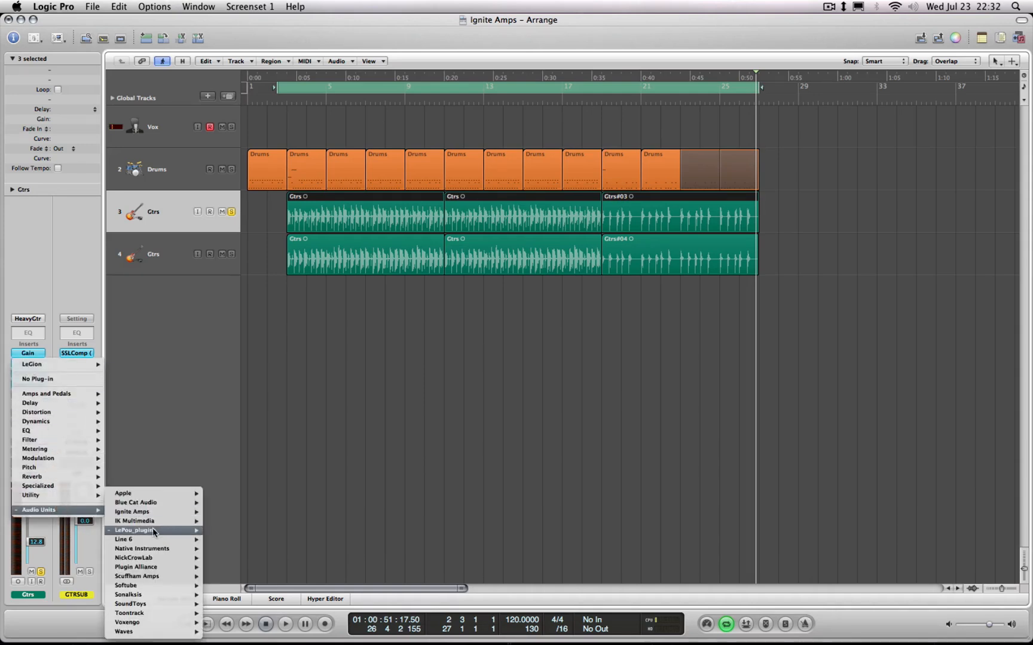
mouse_move(153, 529)
mouse_move(225, 533)
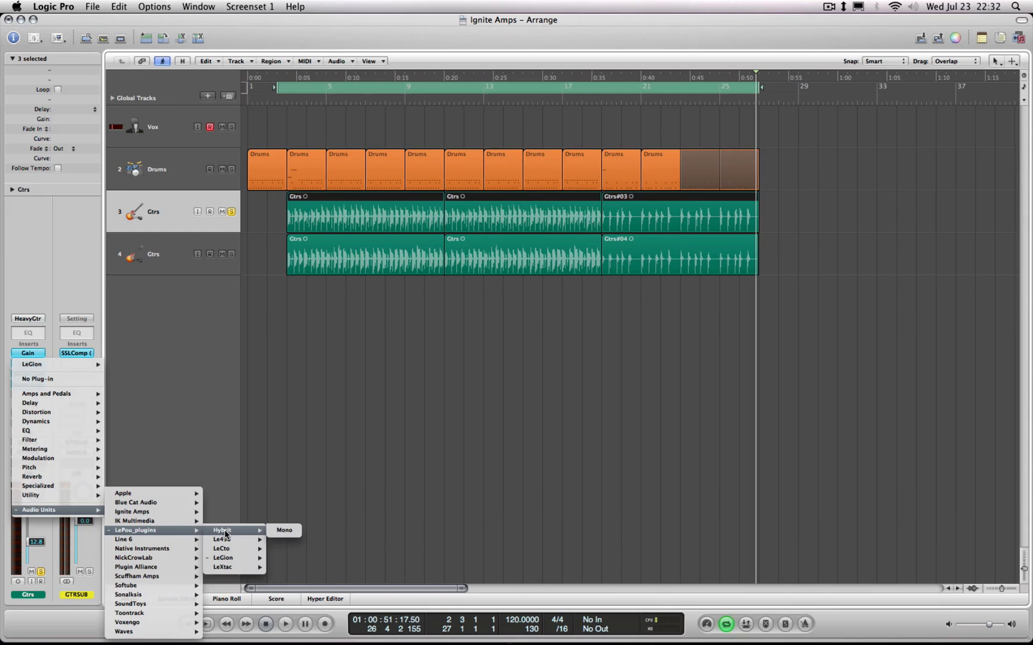
click(282, 530)
drag(348, 53, 742, 270)
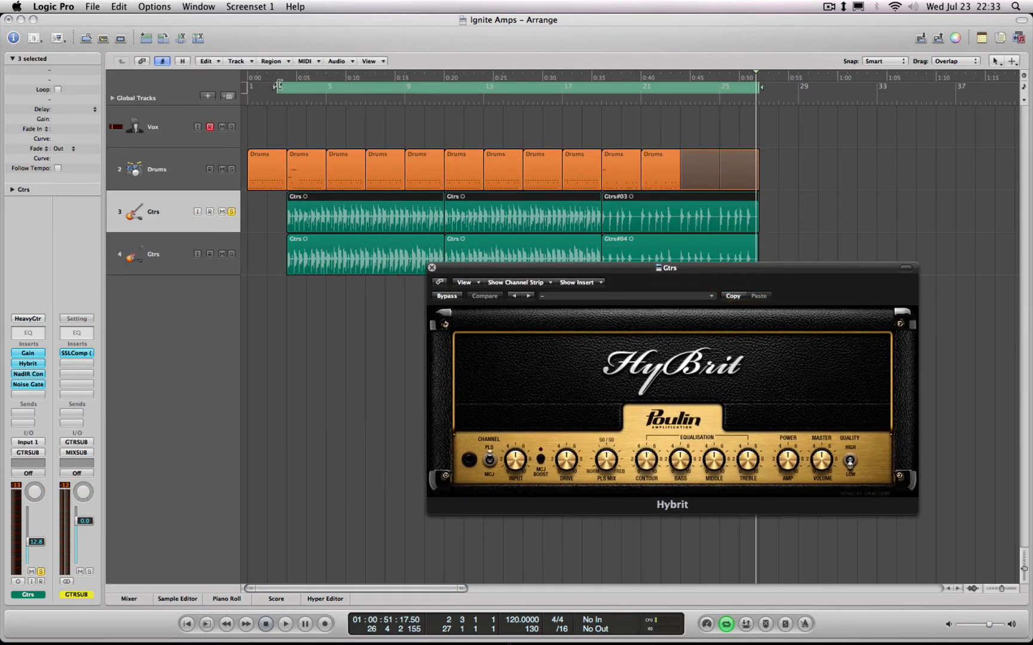
Move the cycle start to bar 3, play the soloed guitar, and bypass its Noise Gate
drag(279, 84, 288, 86)
key(space)
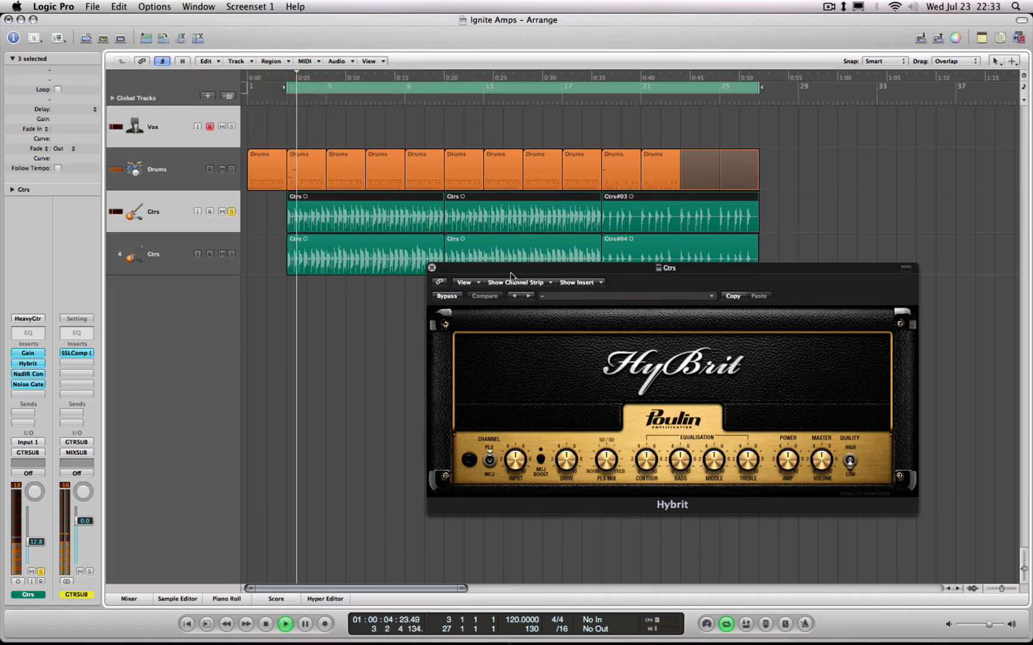
drag(511, 274, 452, 215)
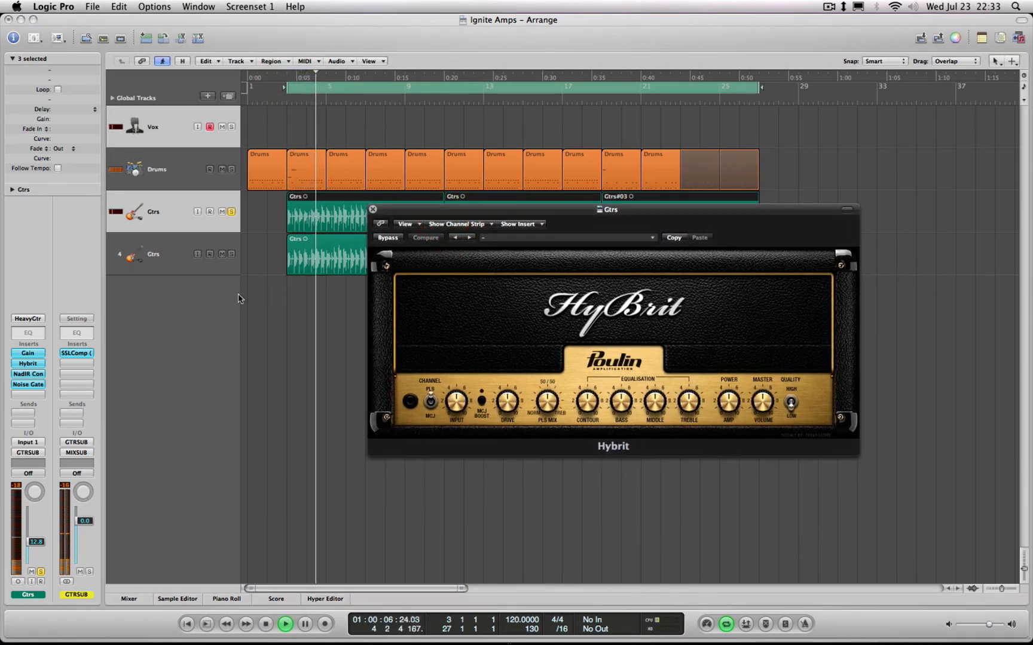
alt+click(26, 386)
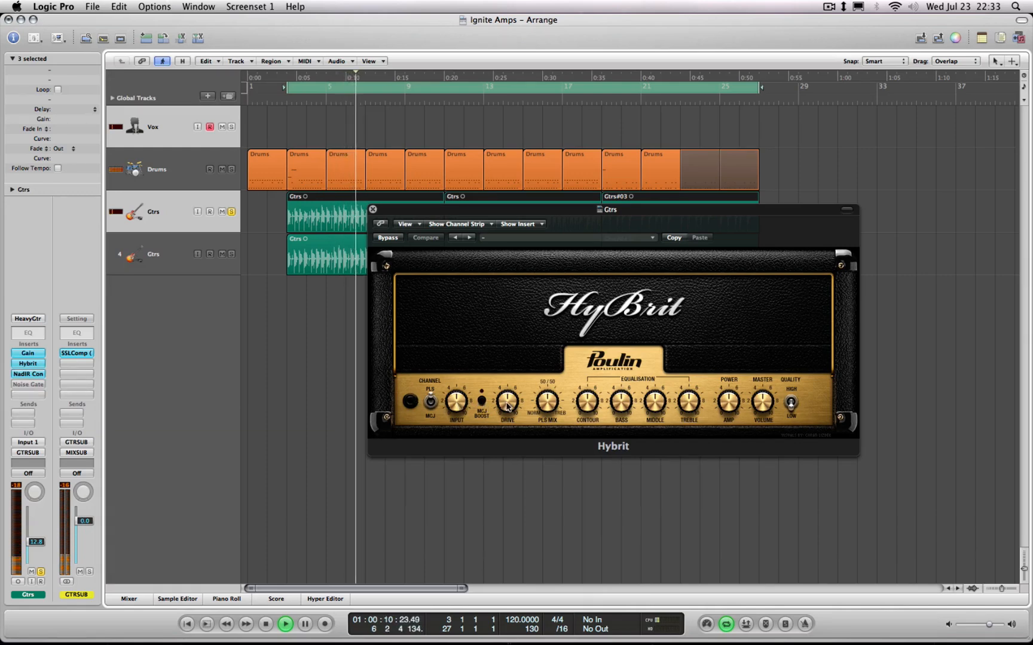
Turn on the Hybrit's MCJ boost, and adjust its contour, middle, quality and volume controls during playback
click(482, 401)
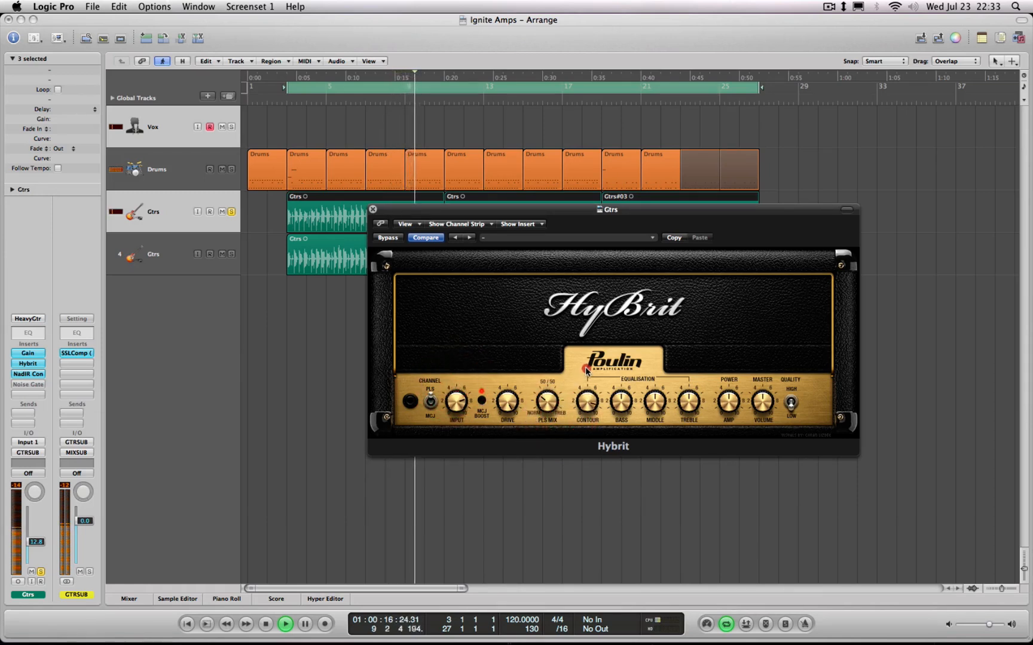
drag(585, 368, 590, 420)
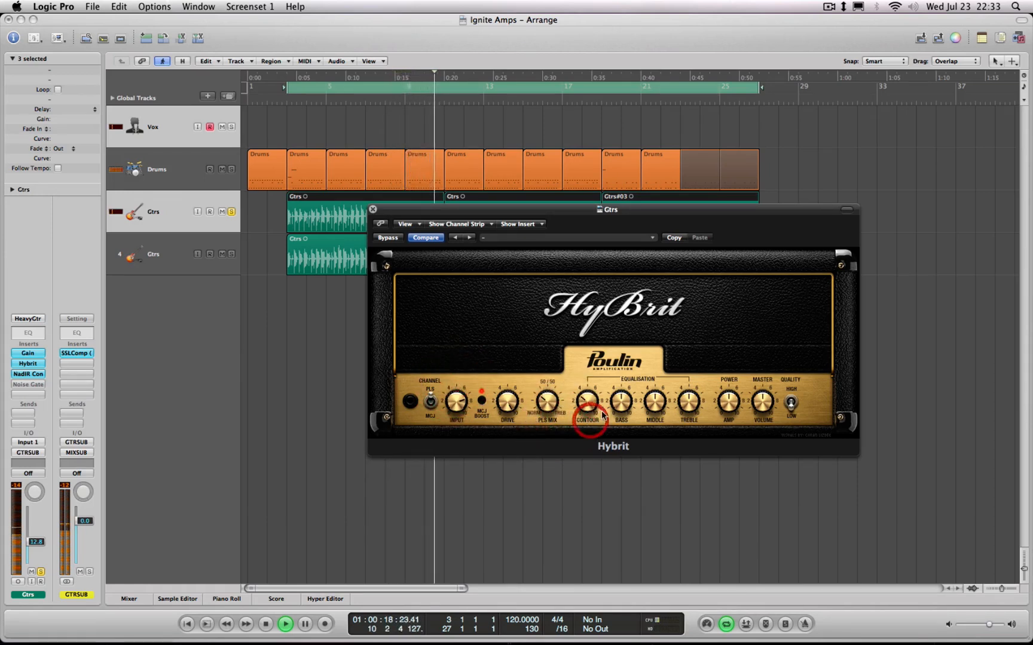
mouse_move(654, 402)
mouse_down()
mouse_move(659, 421)
mouse_move(683, 393)
mouse_up()
click(794, 399)
mouse_move(766, 395)
mouse_down()
mouse_move(731, 369)
mouse_move(729, 404)
mouse_up()
Switch the Hybrit to the MCJ channel, and adjust its drive, input, middle and bass knobs
mouse_move(509, 397)
mouse_down()
mouse_move(460, 408)
mouse_move(468, 426)
mouse_move(514, 430)
mouse_up()
click(430, 405)
drag(451, 398, 449, 393)
drag(654, 403, 654, 354)
drag(620, 399, 621, 412)
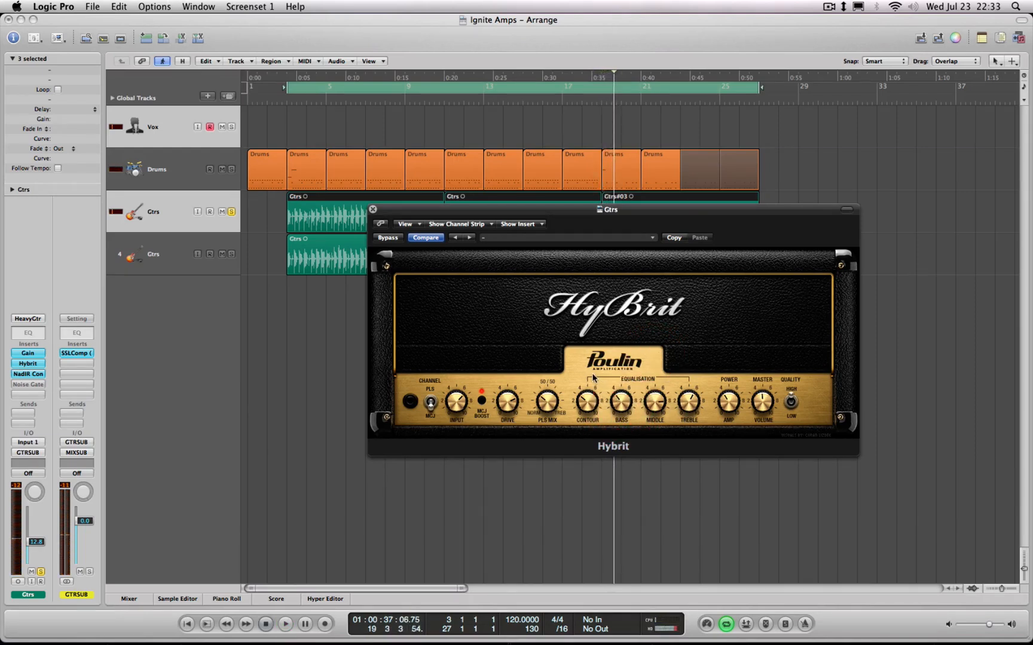
Replace the Hybrit on the first Gtrs track with the LeCto amp, keeping its window below the track regions
click(34, 367)
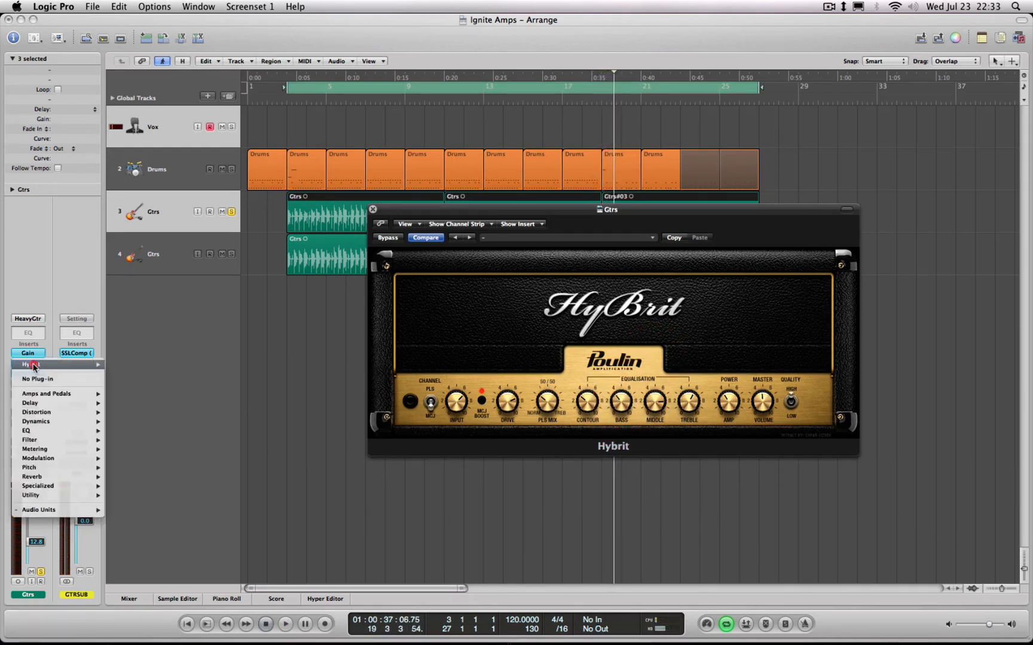
click(96, 512)
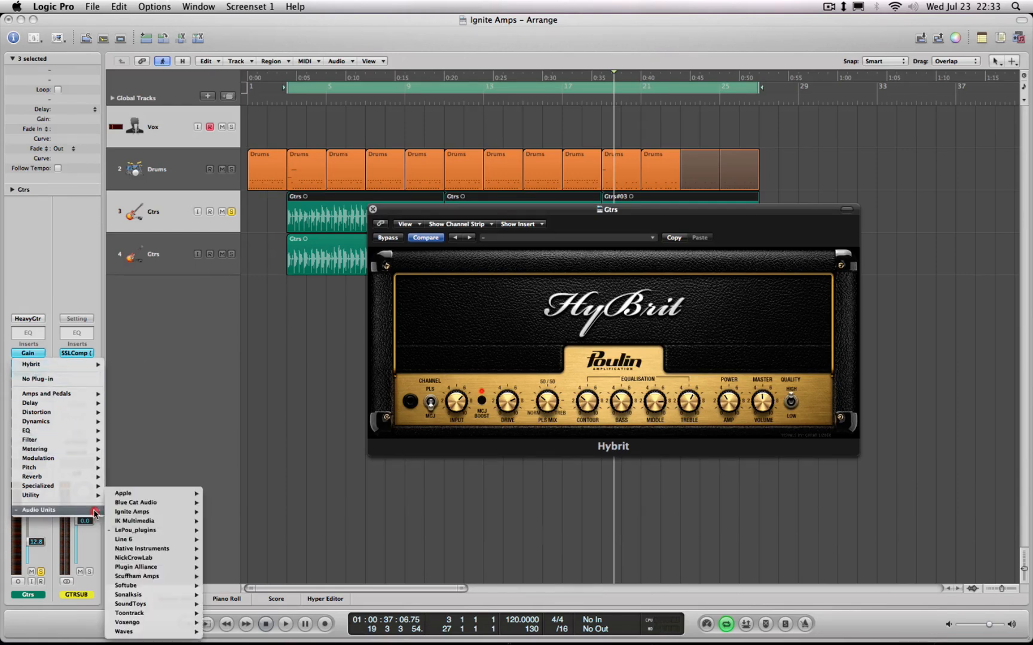
click(161, 532)
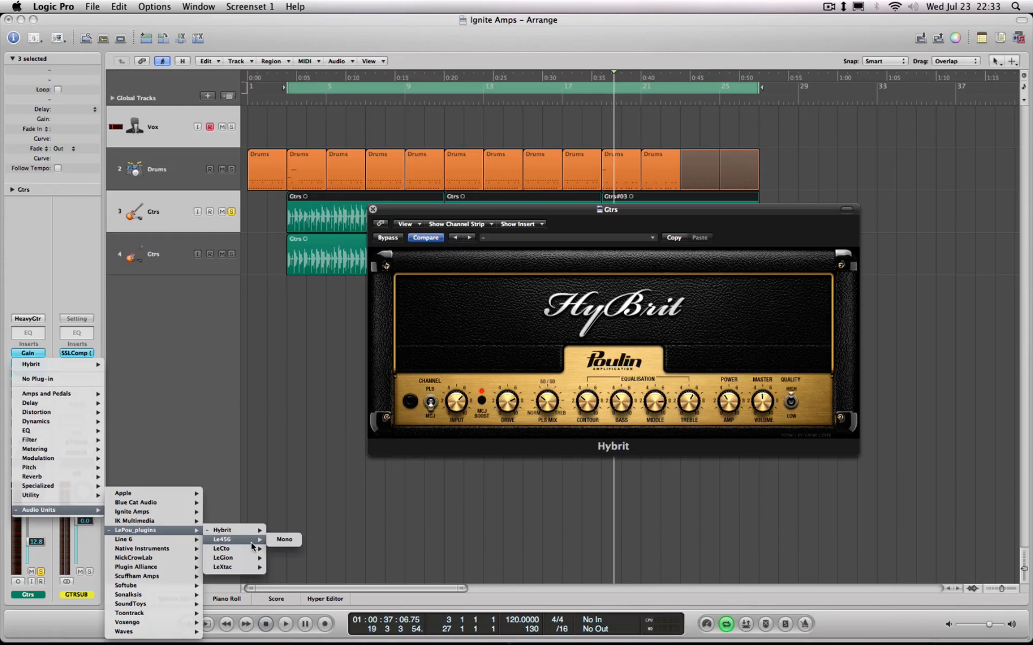
click(279, 549)
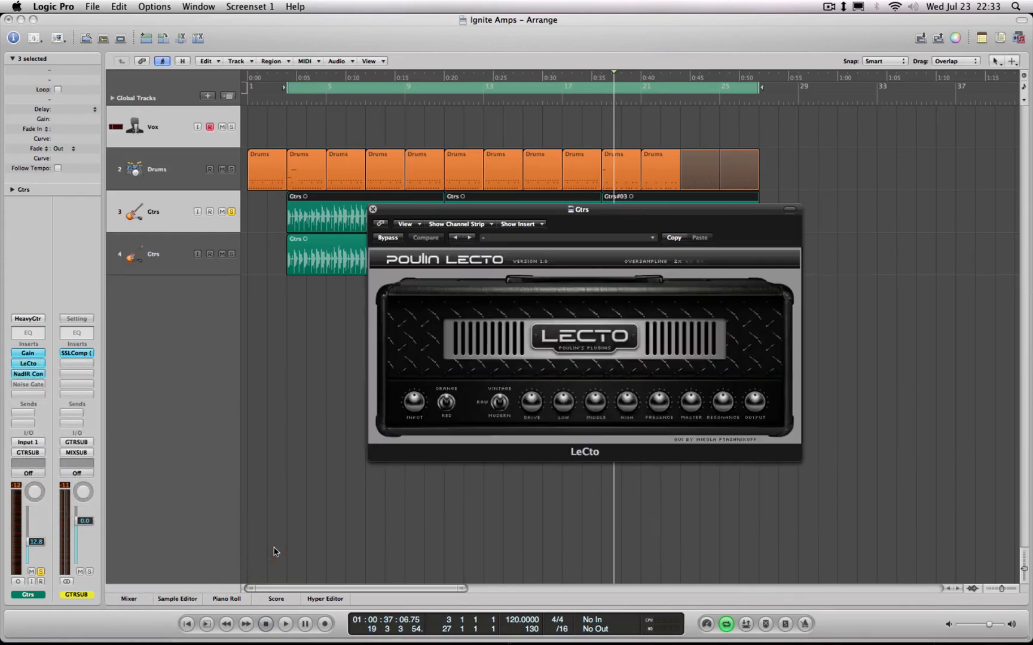
drag(473, 211, 440, 279)
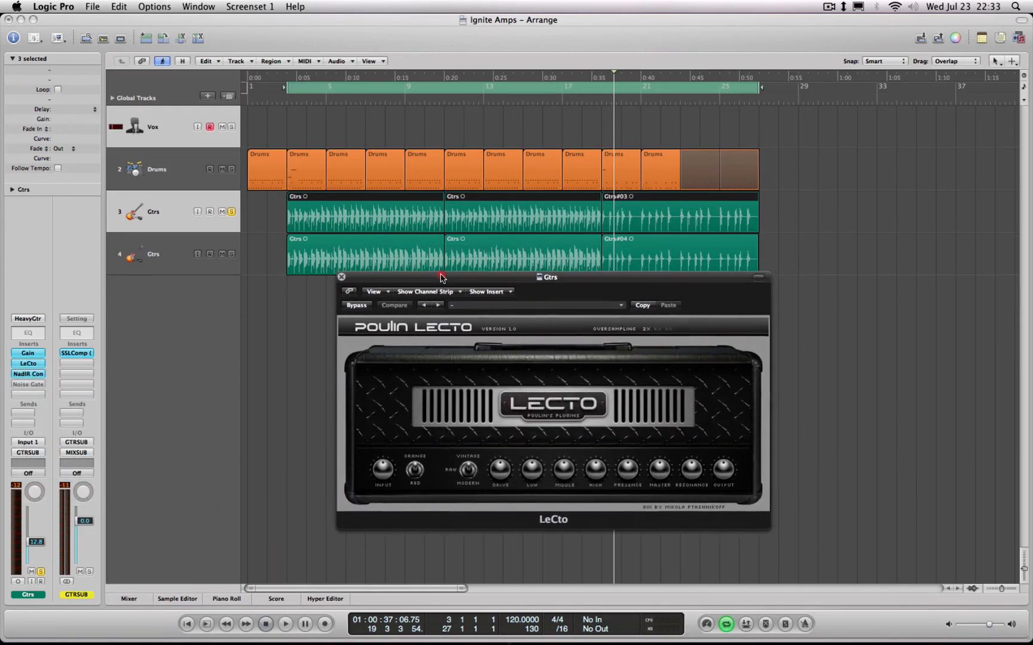
Raise the LeCto's drive, switch it to Modern, and adjust the tone knobs from middle onward while the guitar plays
key(space)
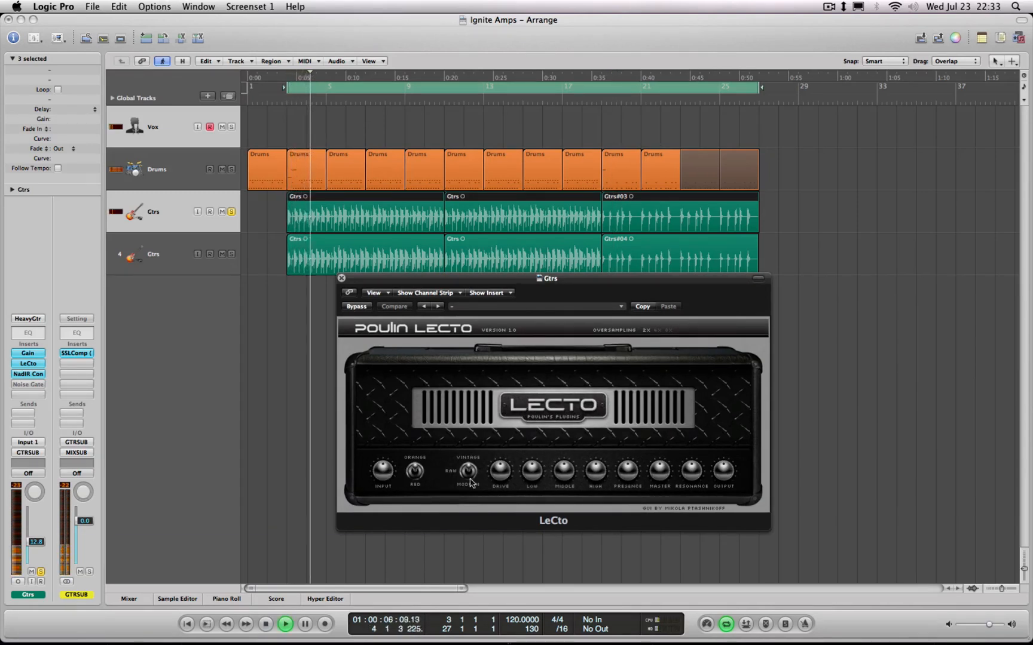
drag(500, 478, 500, 459)
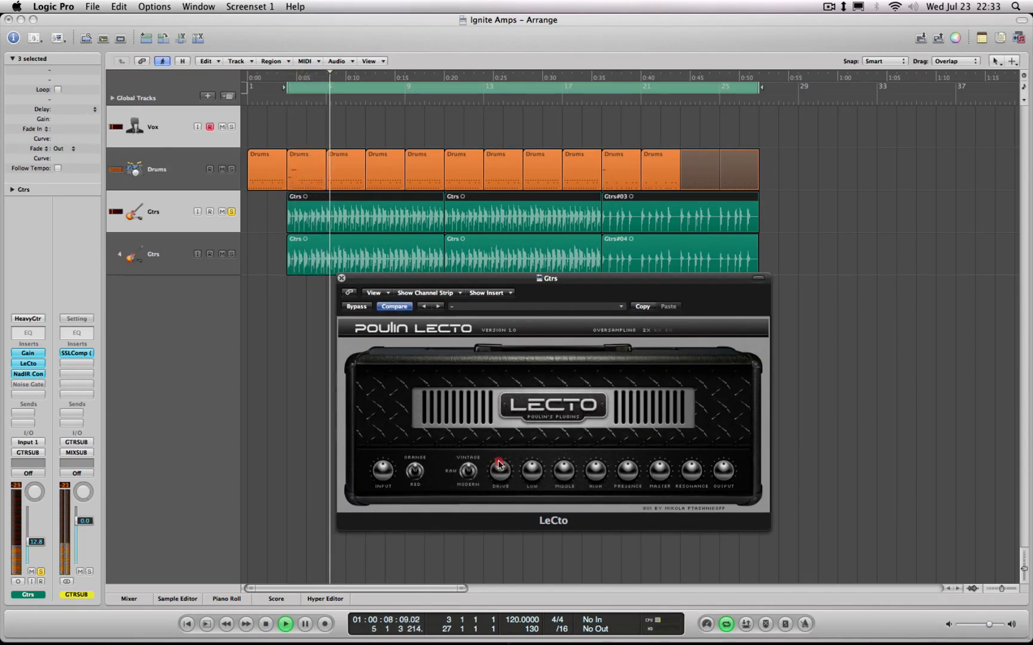
click(468, 476)
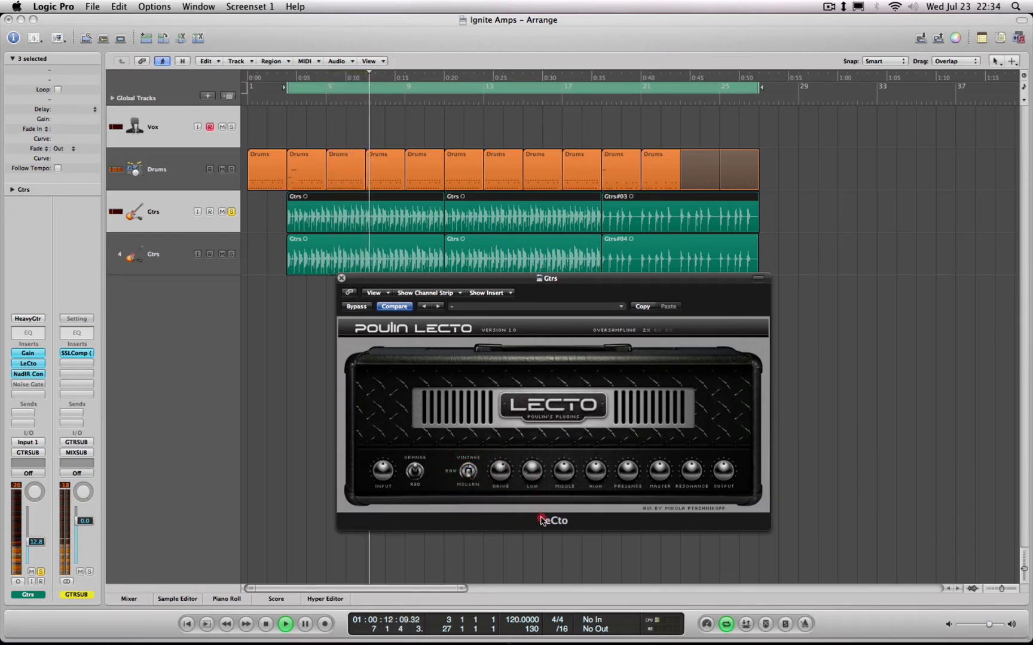
key(space)
key(space)
drag(565, 470, 683, 457)
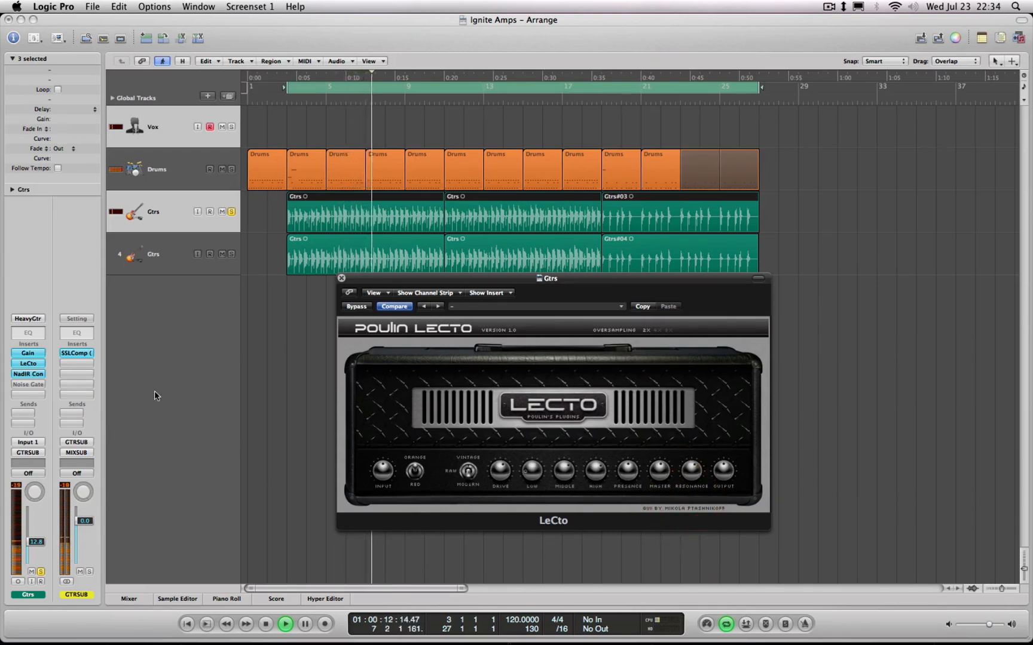
Add the second Gtrs track's solo, set the first to pan -64 and -10.8 dB in the mixer, and clear both solos
click(231, 254)
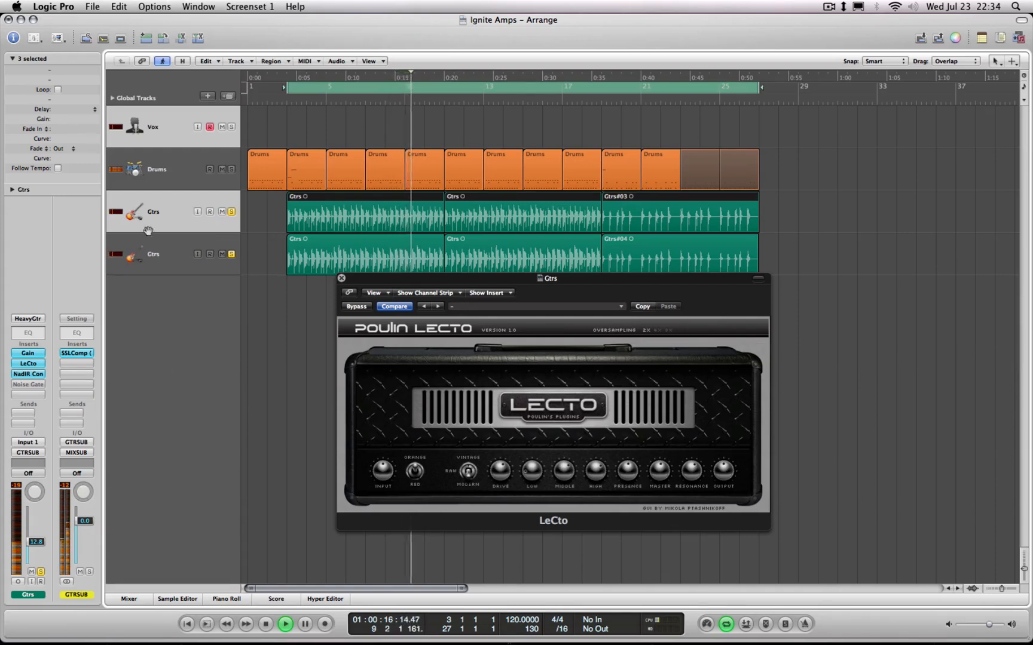
key(x)
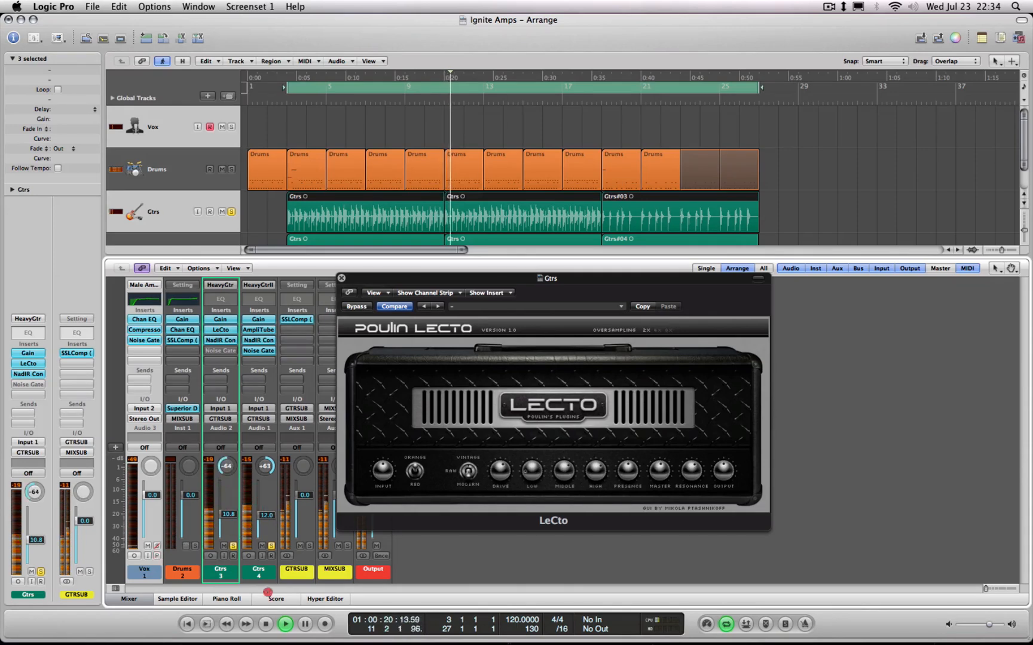
click(233, 547)
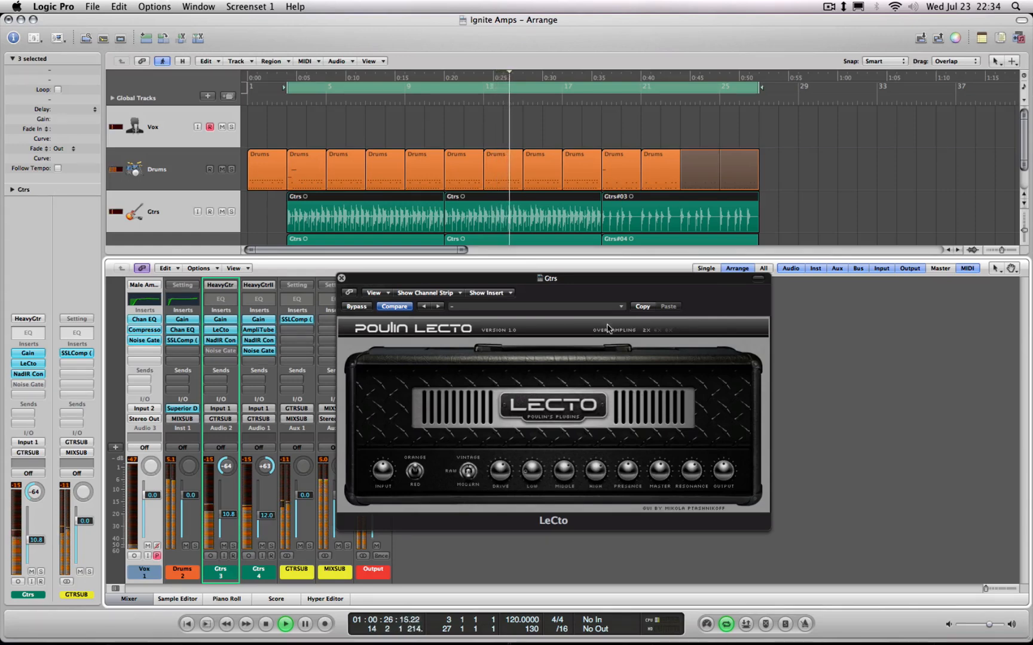
Play the full mix from around bar 18, stop it, and close the LeCto window and the mixer
click(595, 103)
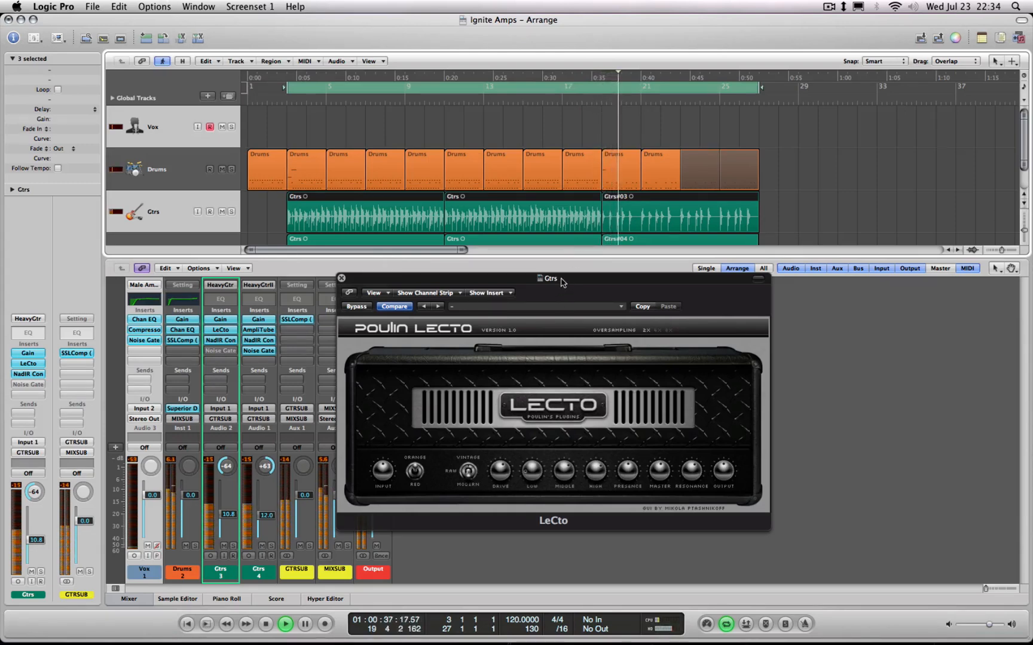
drag(561, 279, 662, 222)
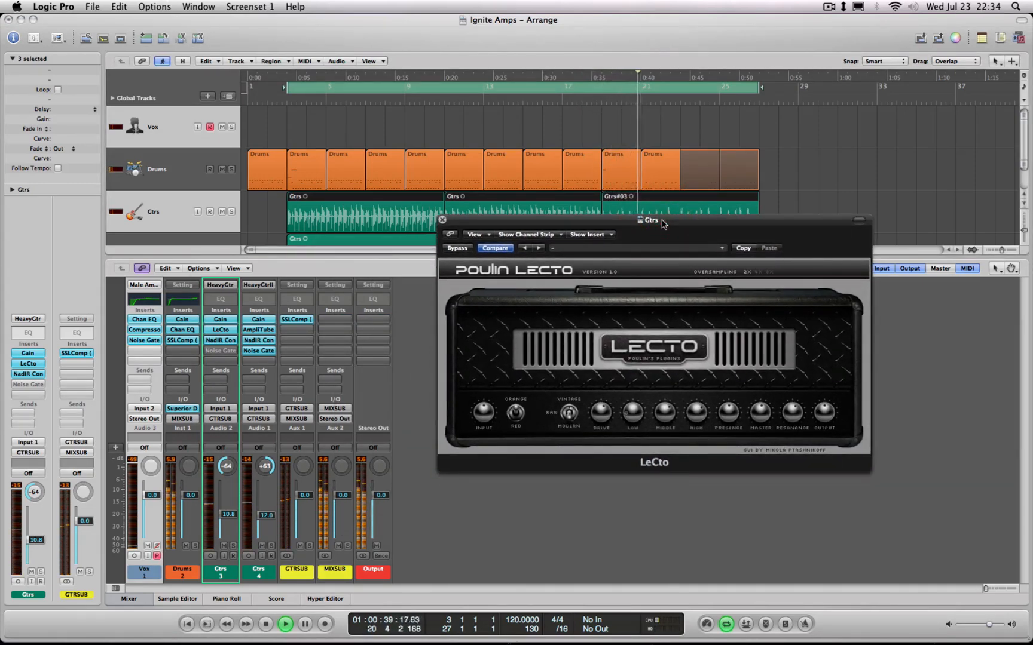
key(space)
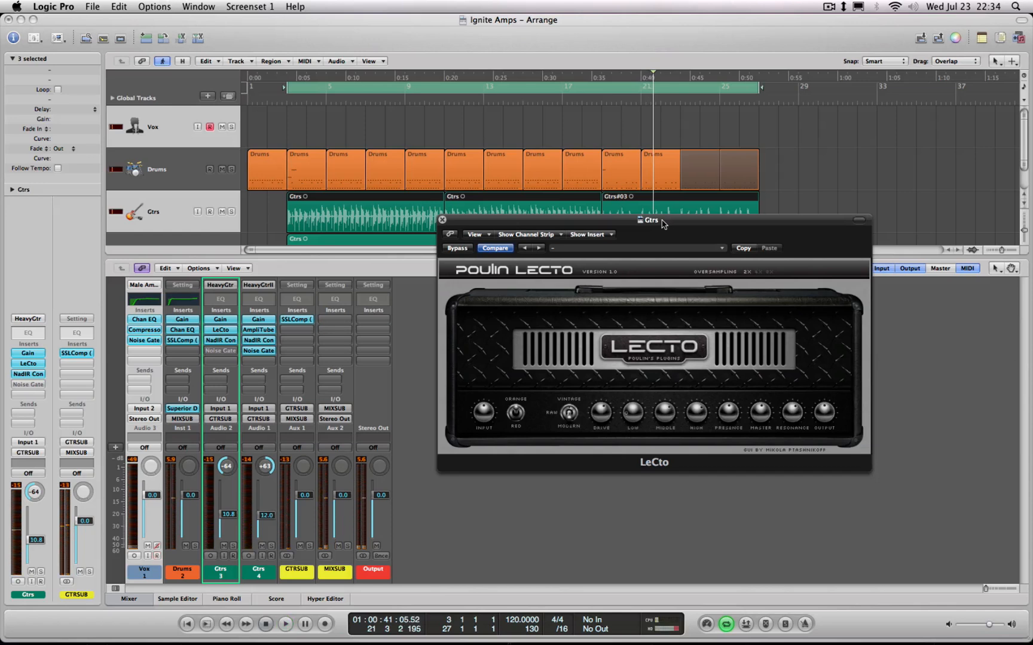
click(442, 221)
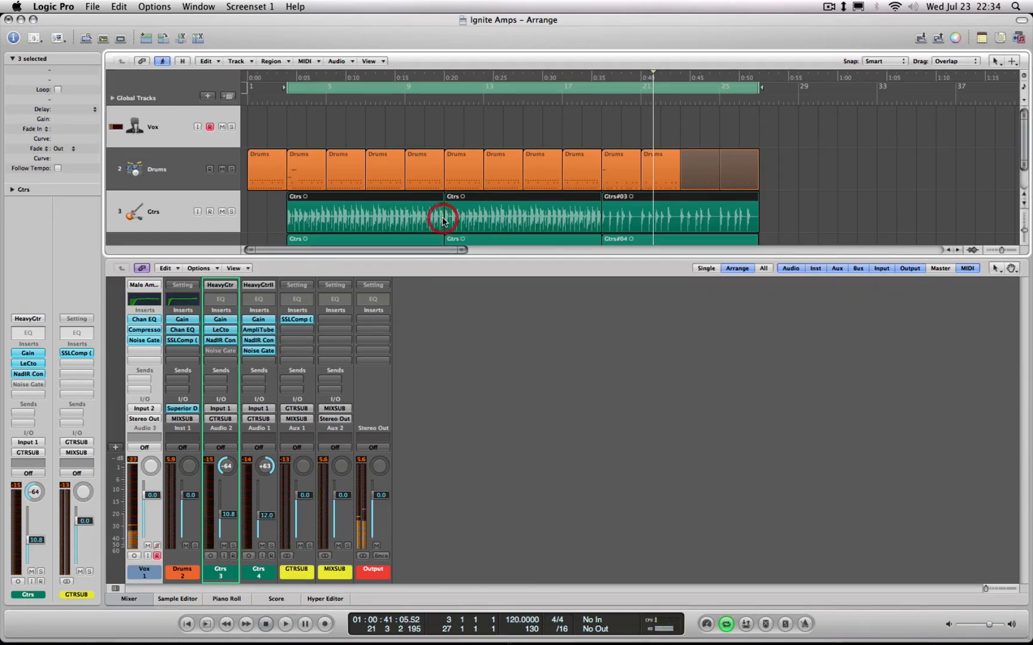
key(x)
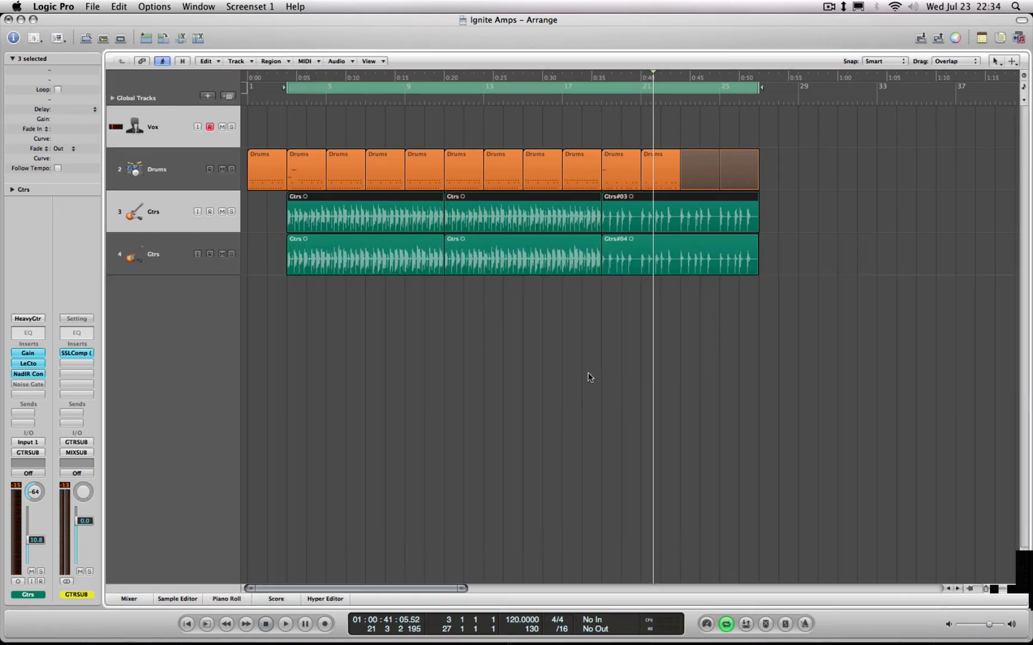
Switch to Chrome and look through the Ignite Amps Audio Plug-Ins, LePou Plugins and free Redwirez IR library download pages
mouse_move(450, 638)
click(284, 625)
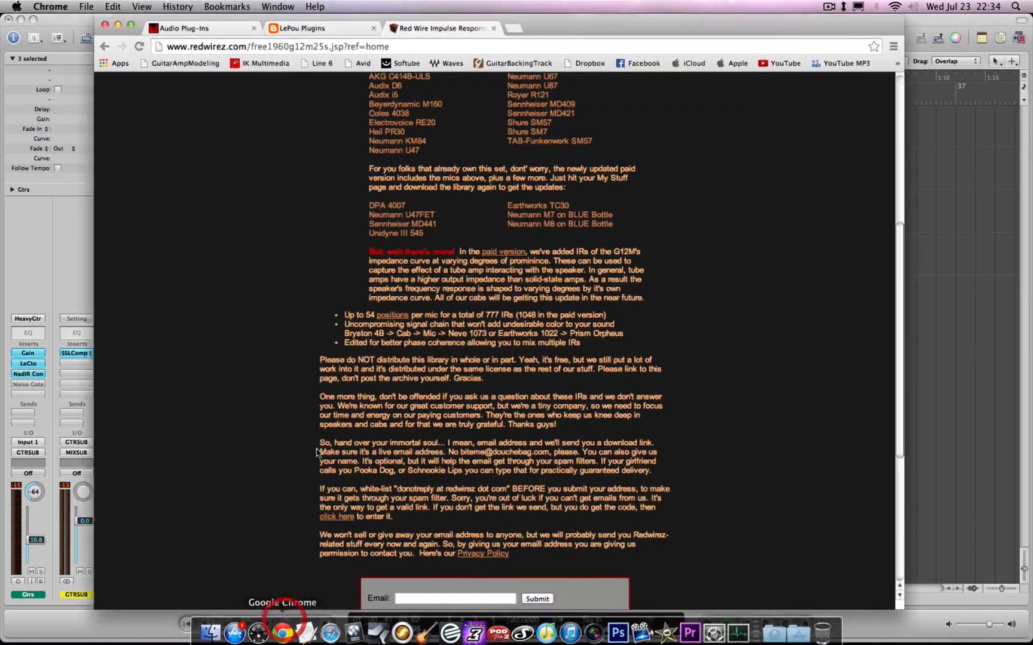
click(197, 29)
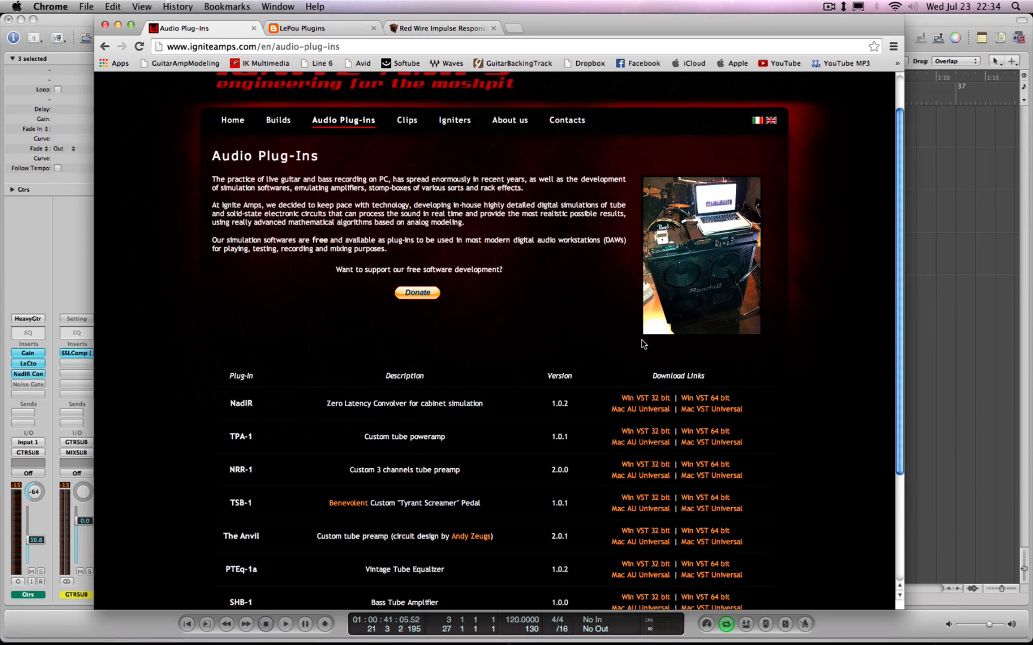
click(314, 28)
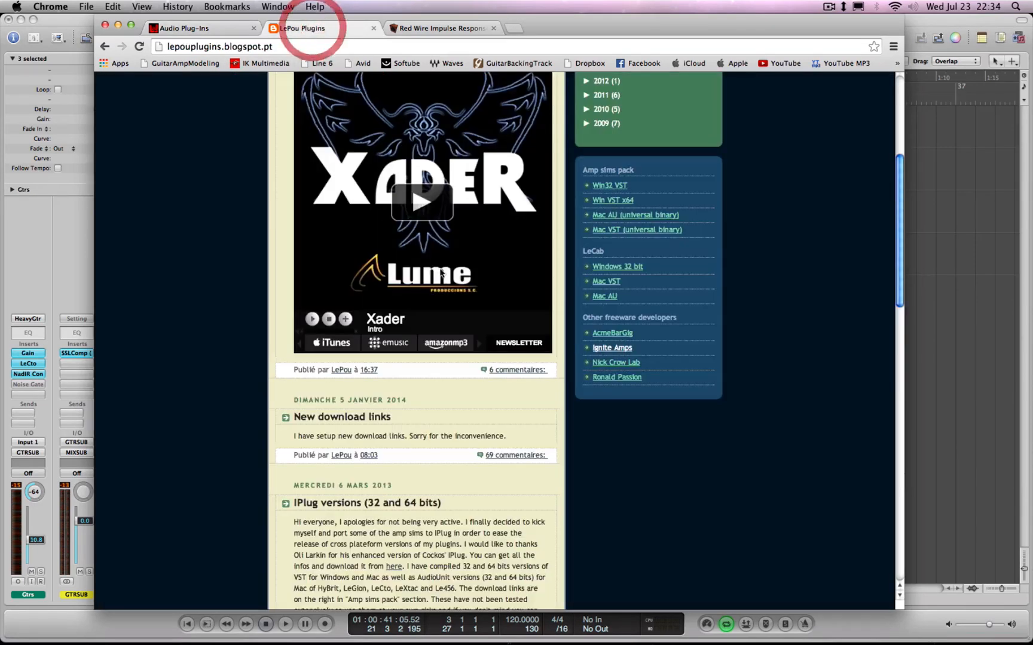
drag(904, 257, 906, 181)
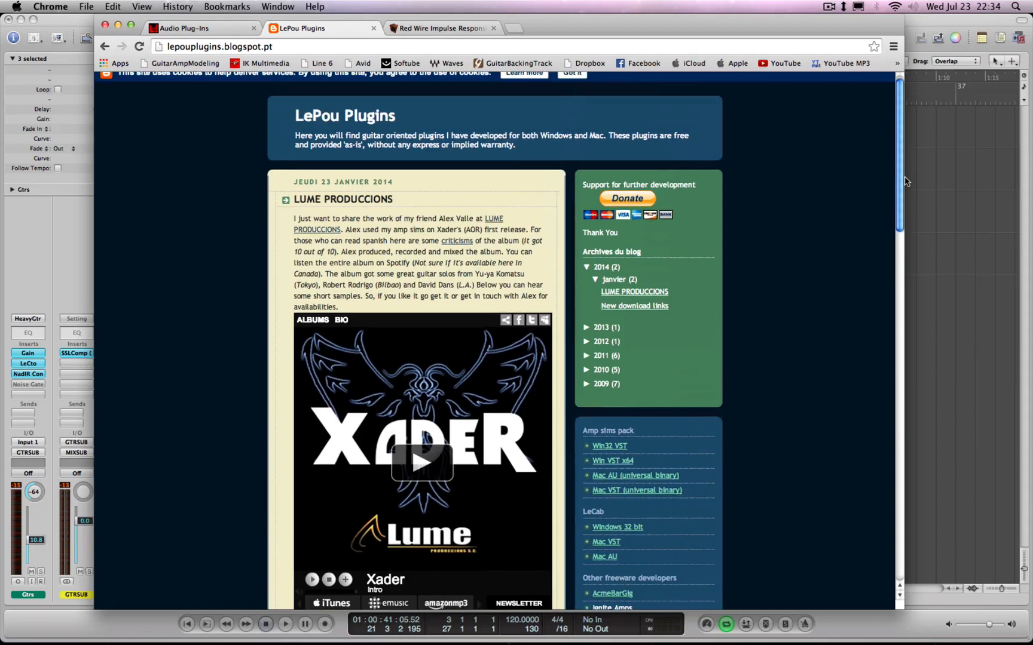
click(441, 29)
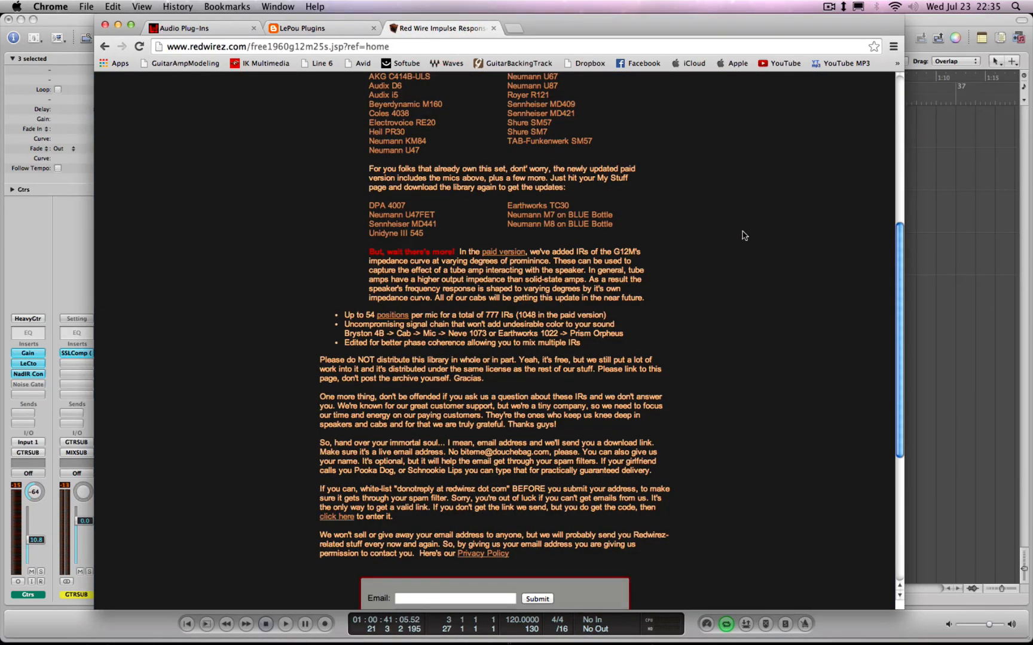
drag(900, 259, 901, 156)
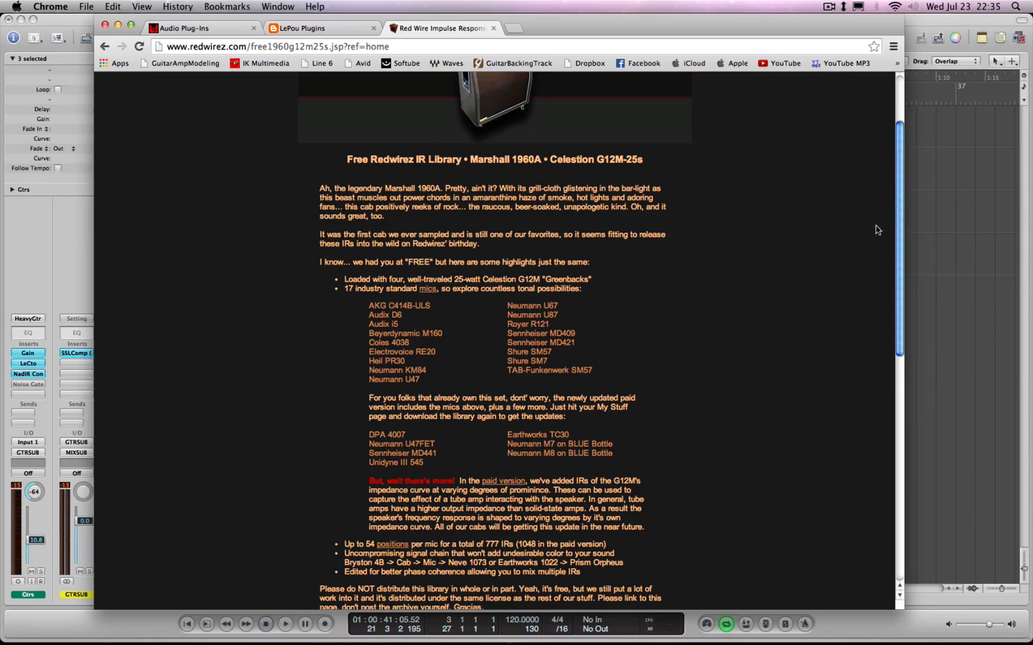
Return to the Logic Pro arrangement and select the first Gtrs track with its regions
click(943, 239)
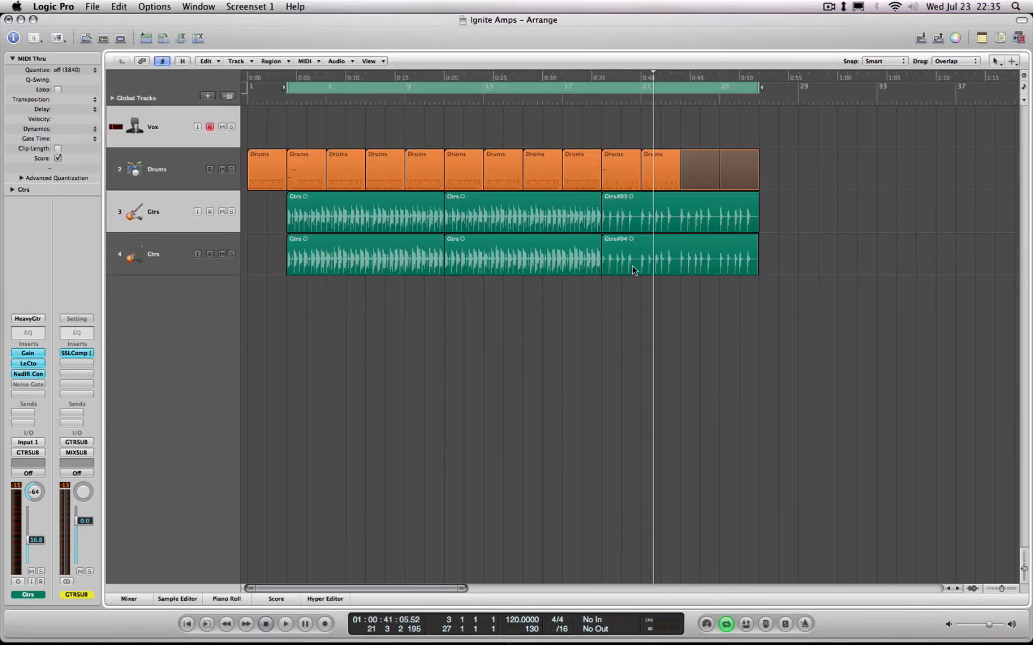
click(165, 216)
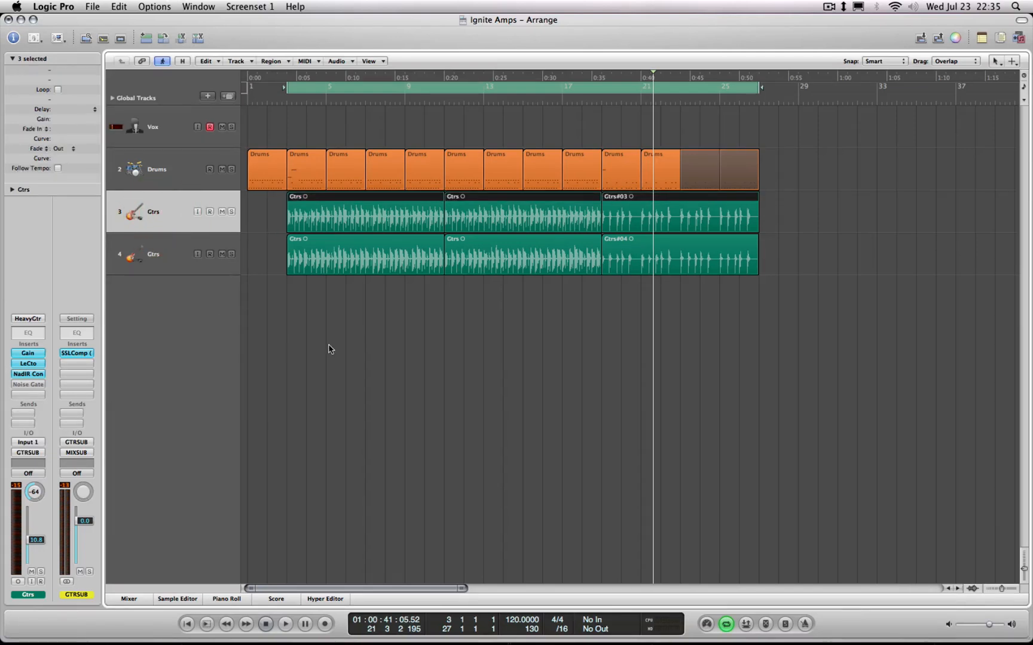